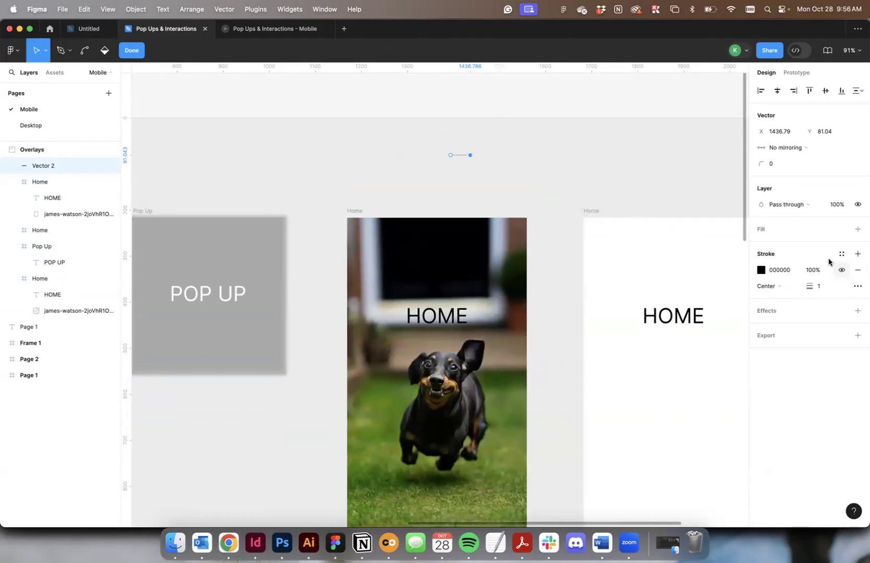
# Change the short line's stroke color to white FFFFFF and its stroke weight to 2
pyautogui.click(761, 270)
pyautogui.moveTo(660, 315); pyautogui.dragTo(515, 144)
pyautogui.click(822, 286)
pyautogui.write('2')
pyautogui.press('Return')
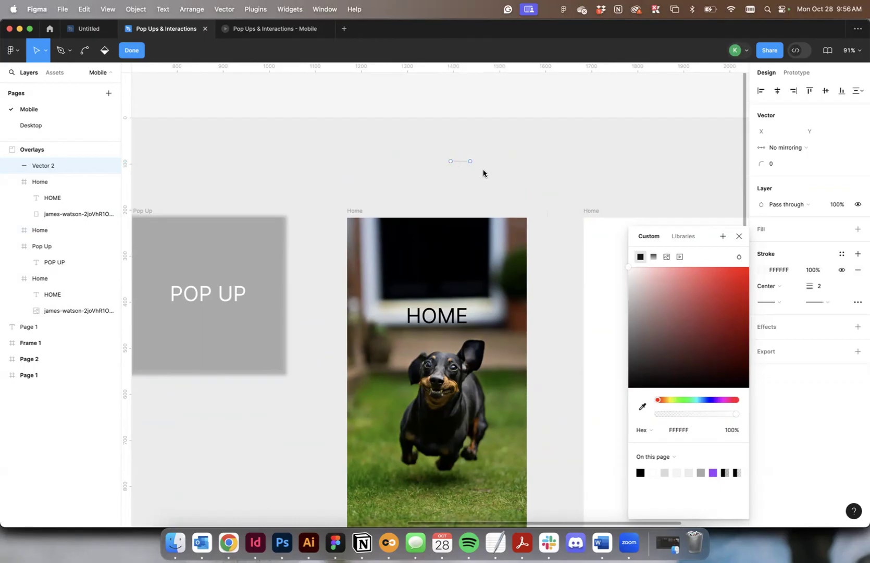
# Copy the white line downward and space the copies evenly, making a menu icon of four stacked horizontal lines
pyautogui.scroll(5, 485, 172)
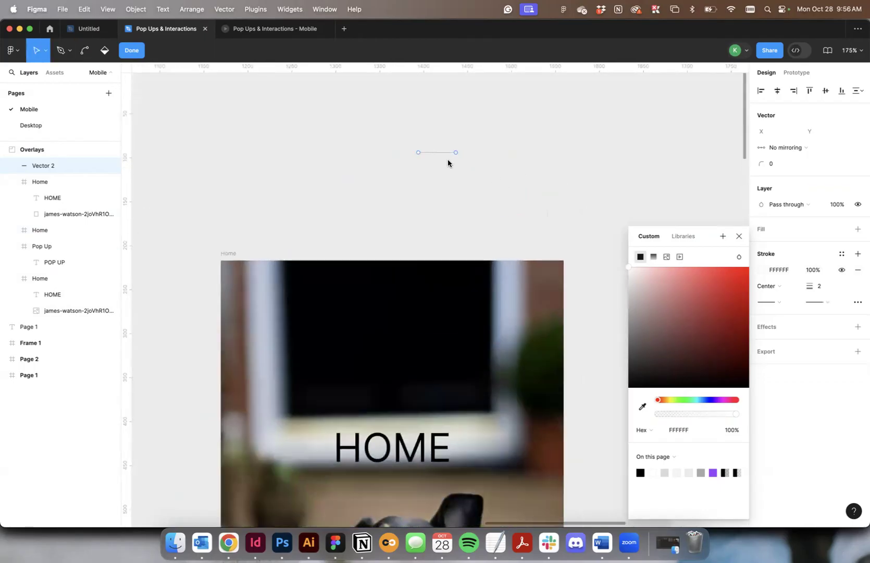
pyautogui.moveTo(442, 155)
pyautogui.mouseDown()
pyautogui.moveTo(447, 169)
pyautogui.moveTo(439, 146)
pyautogui.mouseUp()
pyautogui.click(859, 92)
pyautogui.click(858, 93)
pyautogui.click(749, 123)
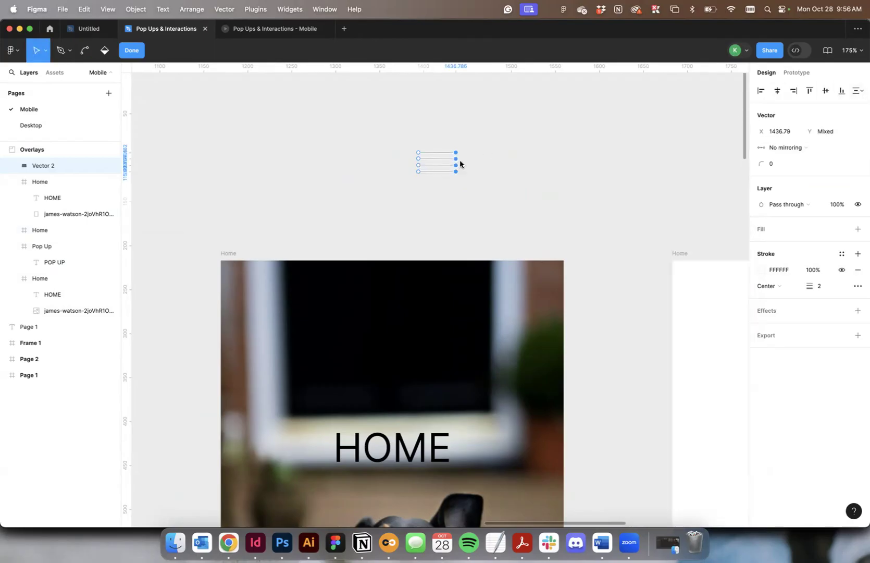
pyautogui.click(169, 163)
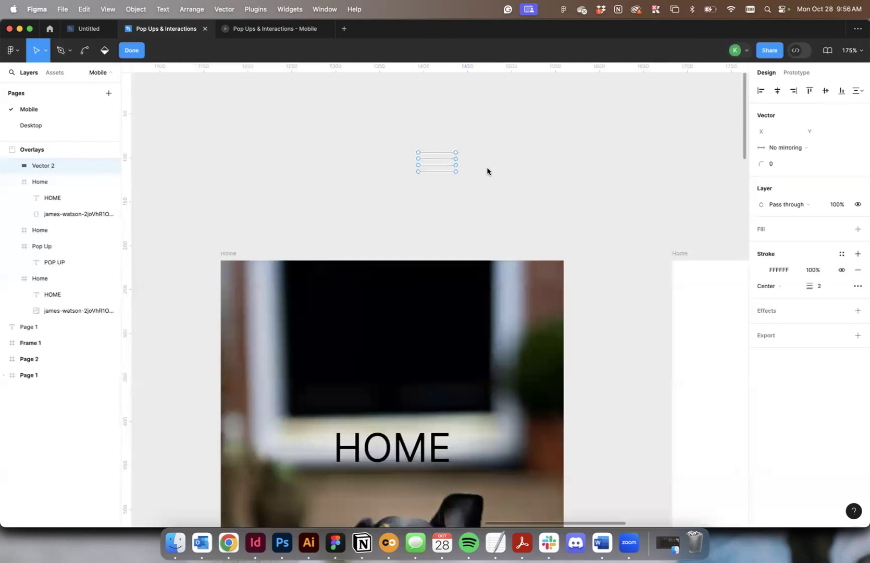
# Finish editing the vector and place the four-line menu icon in the upper-right corner of the dog-photo Home frame
pyautogui.moveTo(435, 162); pyautogui.dragTo(458, 232)
pyautogui.press('Escape')
pyautogui.click(132, 51)
pyautogui.click(358, 76)
pyautogui.moveTo(452, 169); pyautogui.dragTo(517, 286)
pyautogui.click(597, 243)
# Set the menu icon's width to 35
pyautogui.scroll(-5, 597, 244)
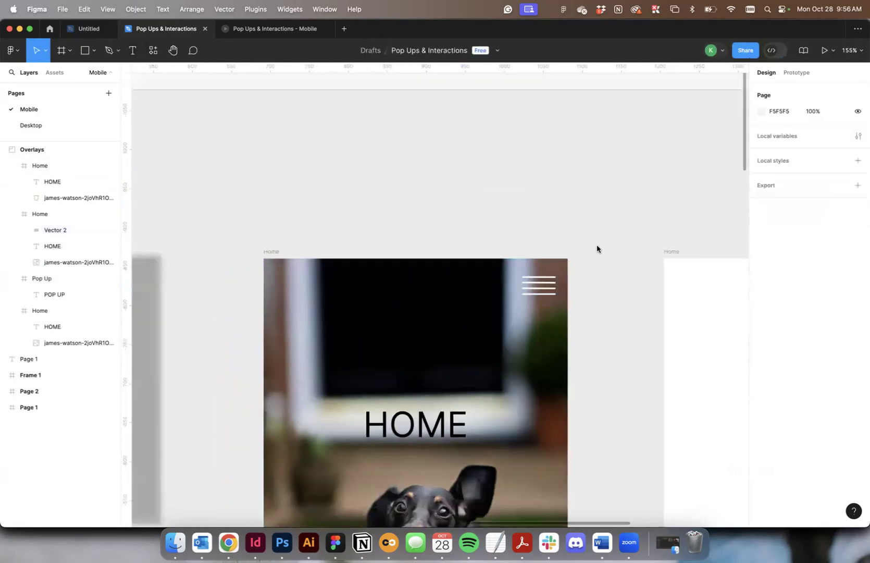
pyautogui.click(598, 244)
pyautogui.hscroll(3, 597, 244)
pyautogui.click(491, 267)
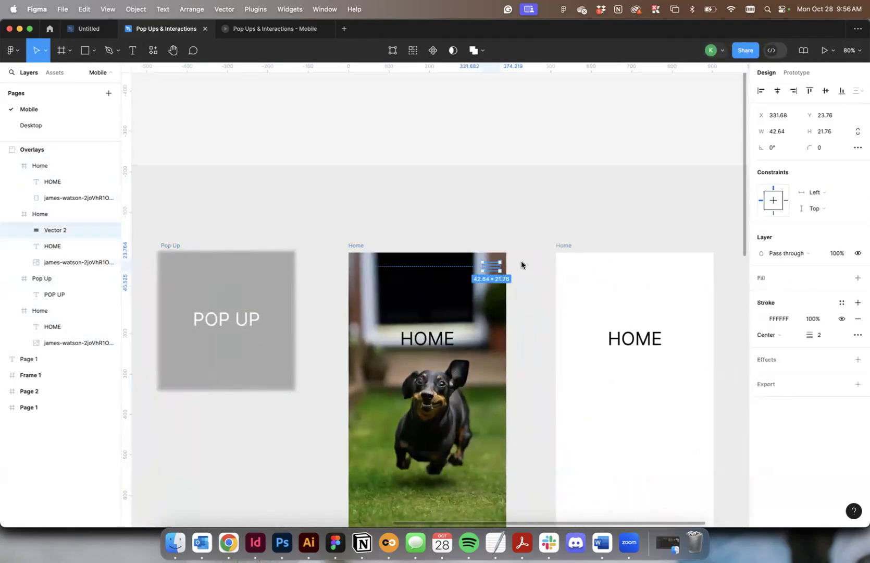
pyautogui.click(781, 135)
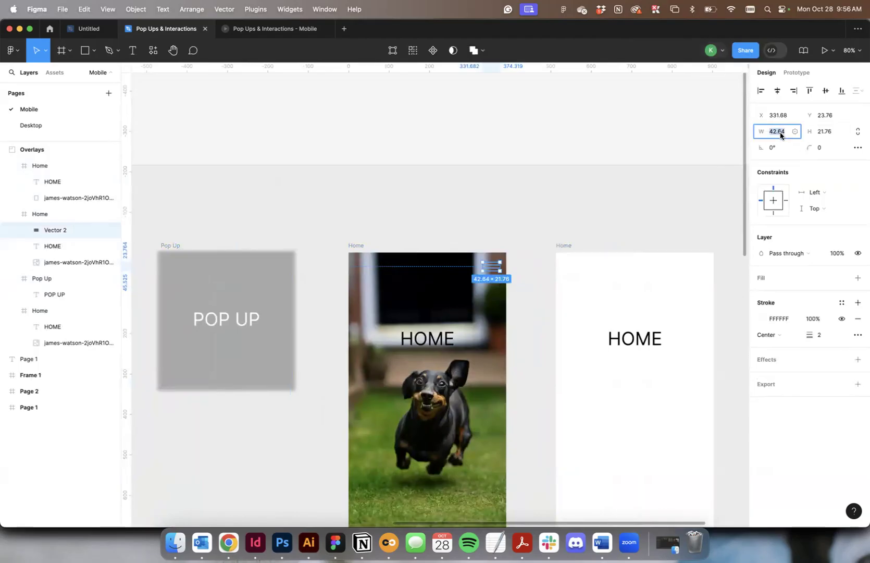
pyautogui.write('35')
pyautogui.press('Tab')
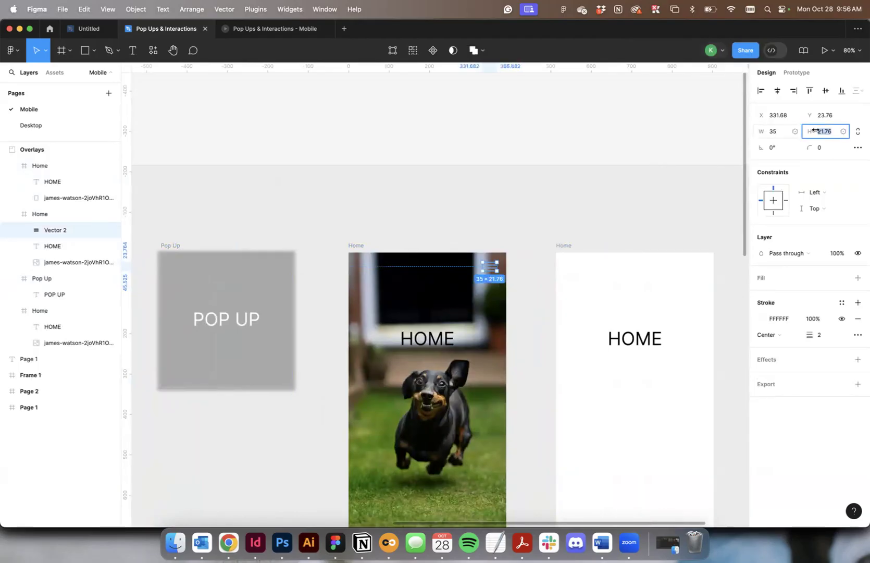
pyautogui.click(545, 187)
# Draw a header rectangle about 390 × 103 across the top of the dog-photo Home frame
pyautogui.scroll(-3, 546, 186)
pyautogui.hscroll(2, 545, 187)
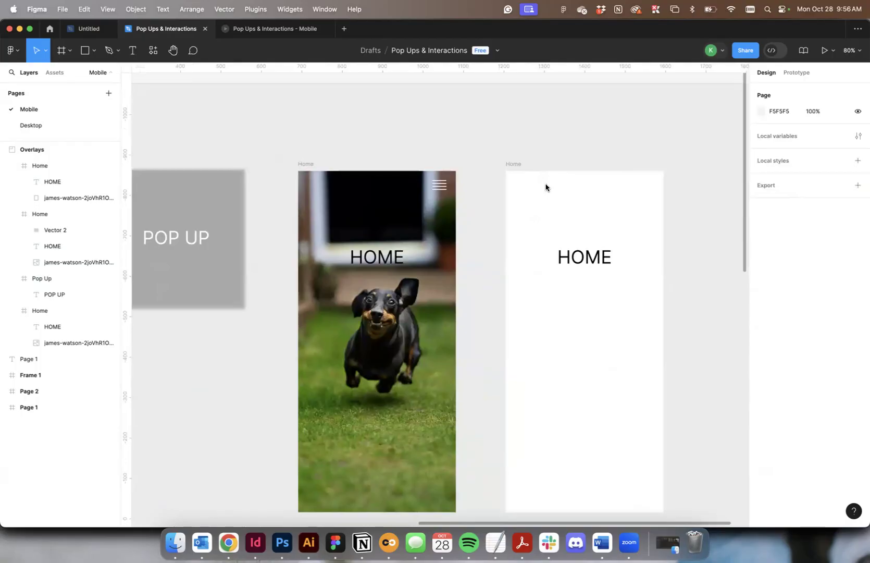
pyautogui.click(83, 51)
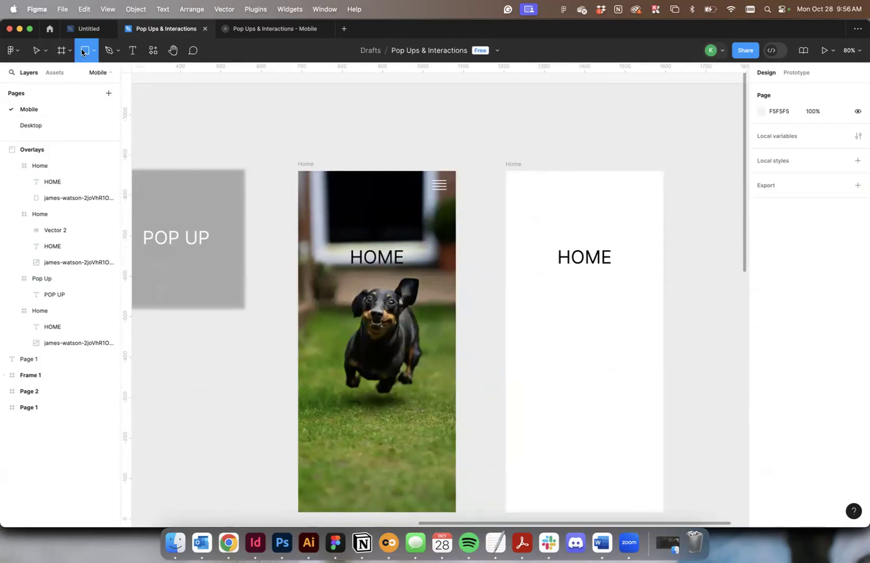
pyautogui.moveTo(298, 173)
pyautogui.mouseDown()
pyautogui.moveTo(397, 208)
pyautogui.moveTo(456, 214)
pyautogui.mouseUp()
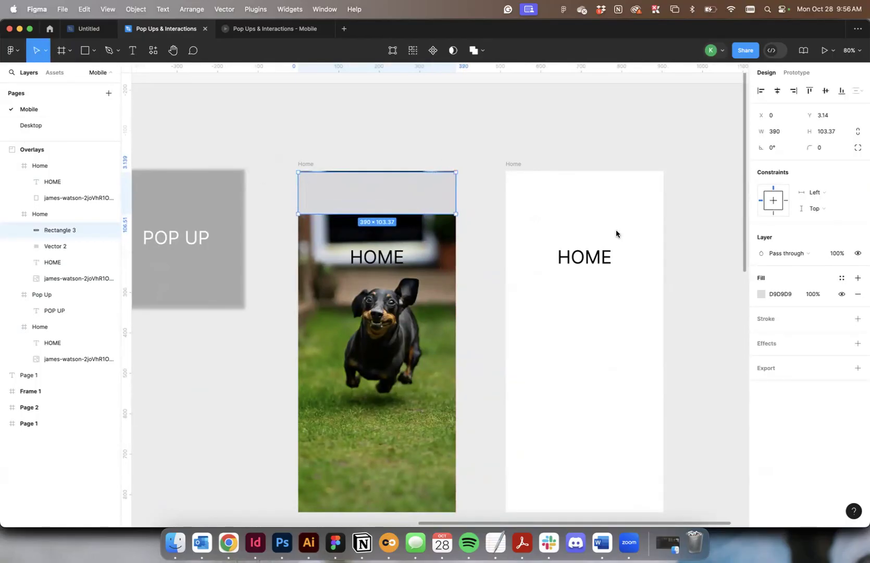
# Fill the header rectangle with black 000000 and lower the fill's opacity to make it semi-transparent
pyautogui.click(762, 295)
pyautogui.moveTo(694, 325); pyautogui.dragTo(570, 431)
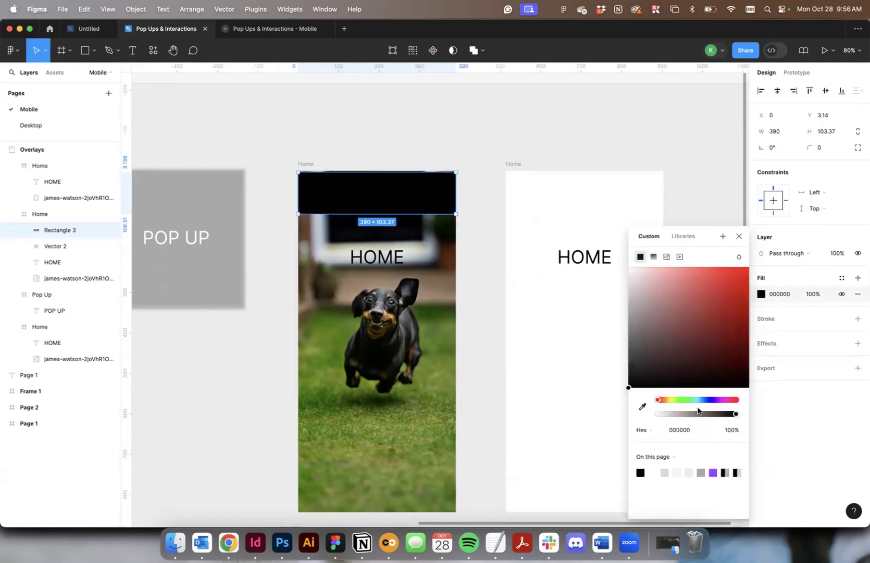
pyautogui.moveTo(733, 414); pyautogui.dragTo(702, 414)
# Move the header rectangle up to the Home frame's top edge and set the menu icon in front of it, vertically centered
pyautogui.moveTo(367, 197); pyautogui.dragTo(367, 192)
pyautogui.moveTo(56, 245); pyautogui.dragTo(58, 223)
pyautogui.click(307, 141)
pyautogui.moveTo(440, 188); pyautogui.dragTo(445, 193)
pyautogui.click(496, 147)
pyautogui.click(493, 149)
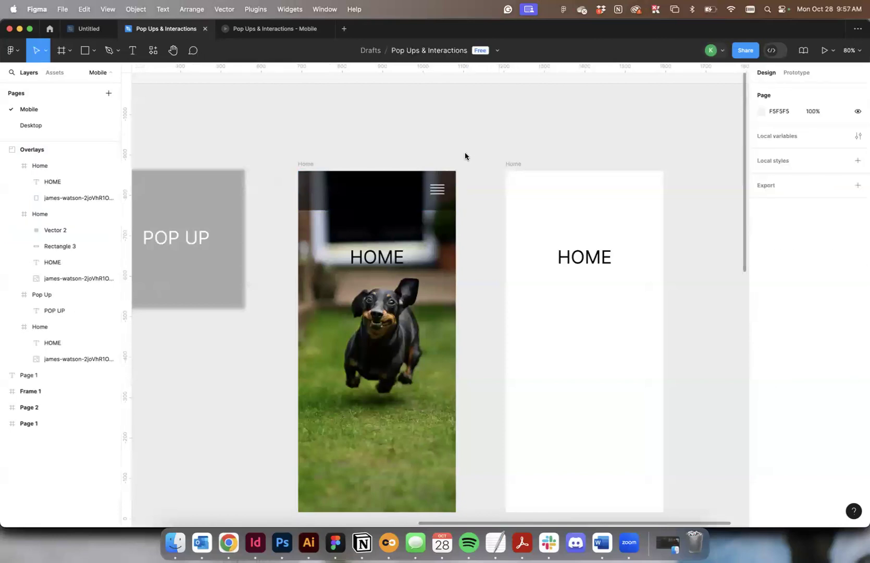
# Delete the HOME text from the blank white frame beside the dog-photo frame
pyautogui.hscroll(3, 465, 155)
pyautogui.click(533, 260)
pyautogui.press('Delete')
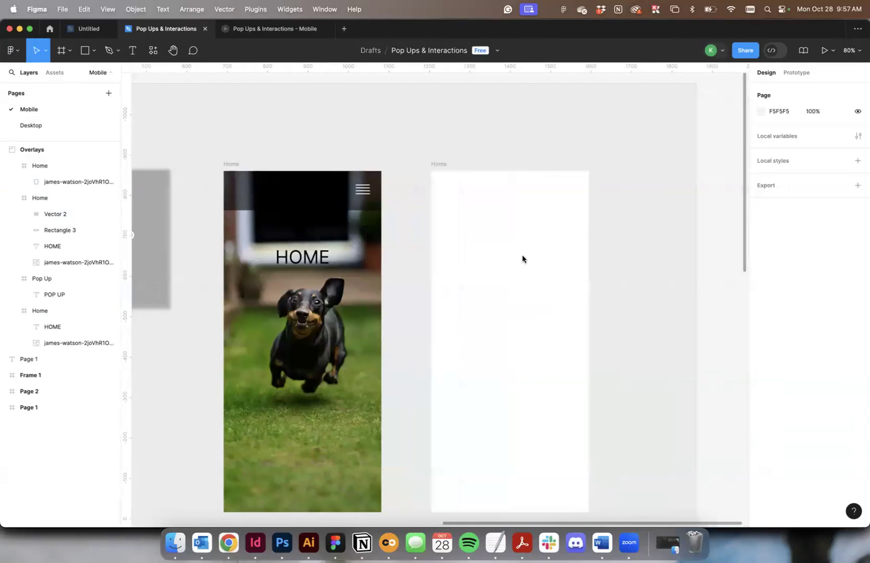
# Rename the blank white frame as Nav
pyautogui.click(440, 166)
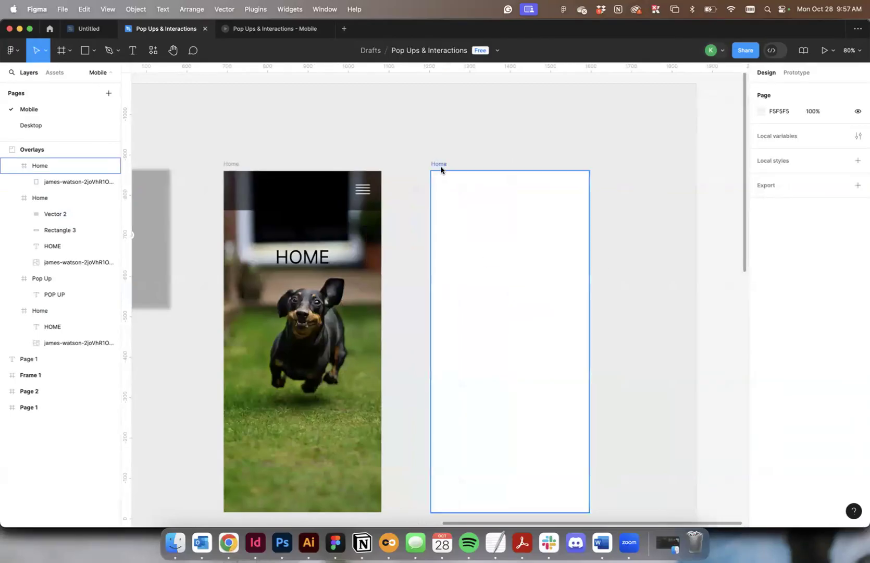
pyautogui.write('Nav')
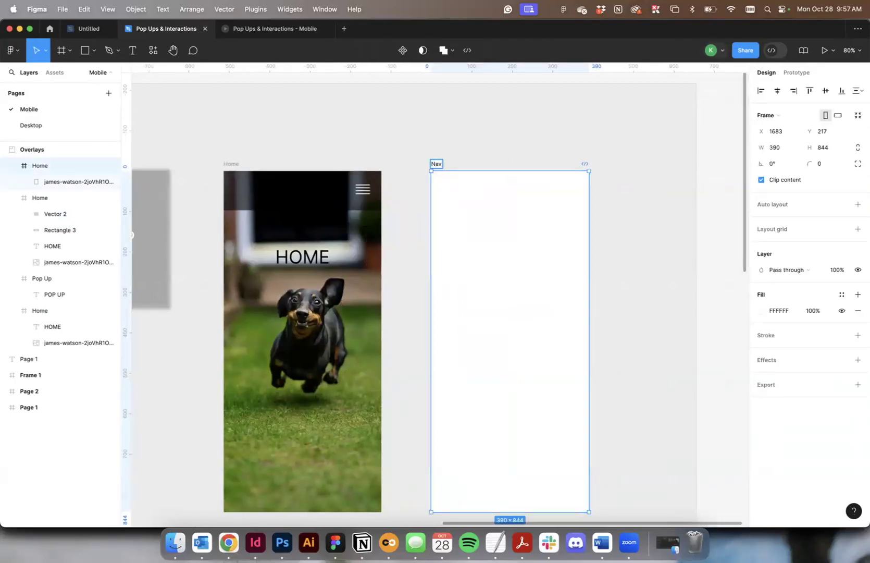
pyautogui.click(536, 128)
# Narrow the Nav frame from its right edge to a width of 231, keeping its height
pyautogui.scroll(-3, 549, 120)
pyautogui.click(435, 122)
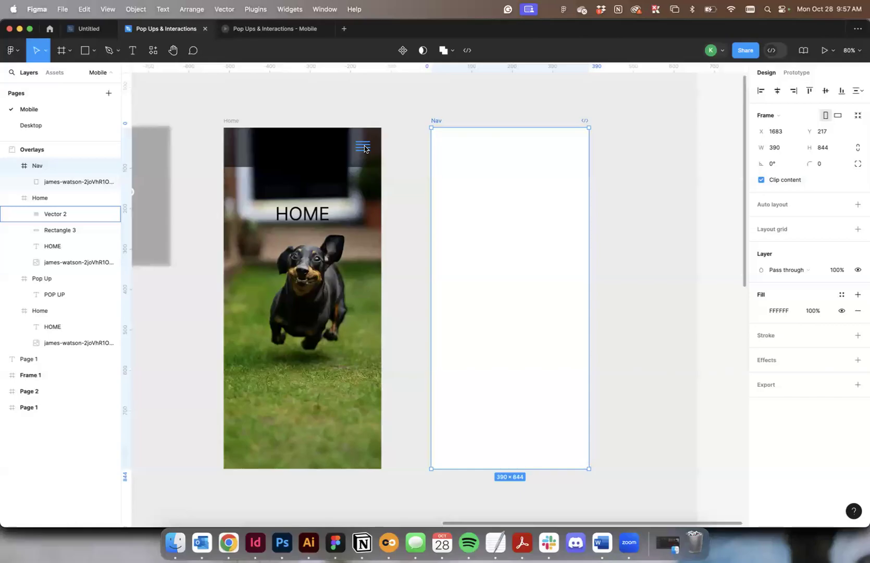
pyautogui.scroll(-1, 502, 181)
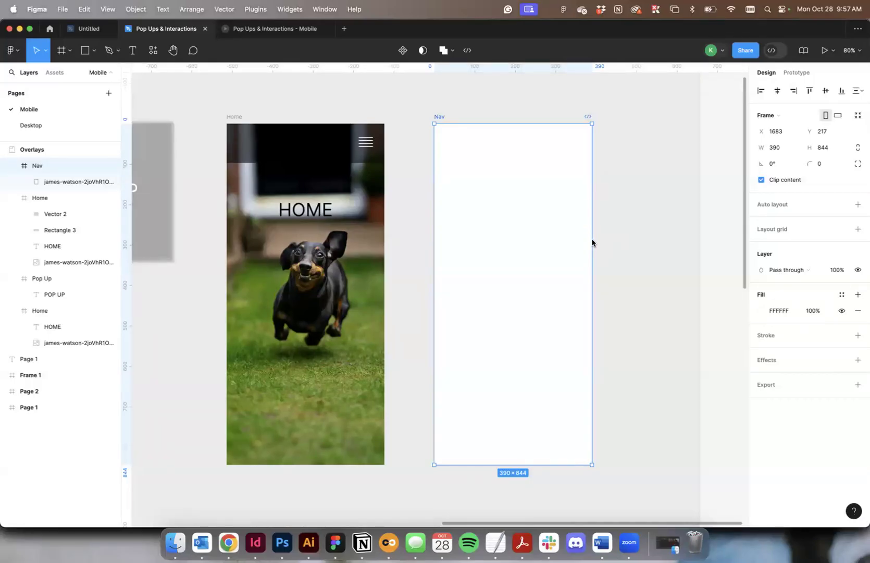
pyautogui.moveTo(592, 242); pyautogui.dragTo(528, 243)
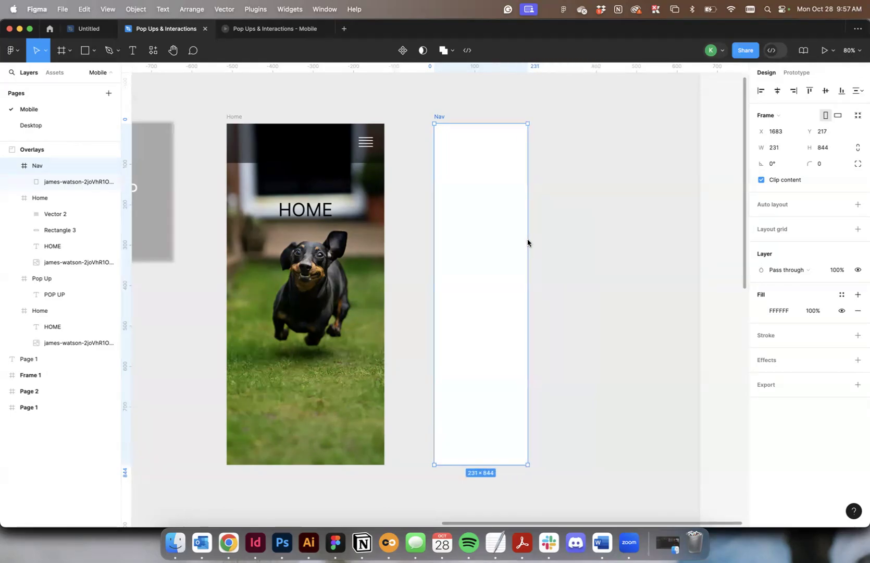
pyautogui.click(561, 254)
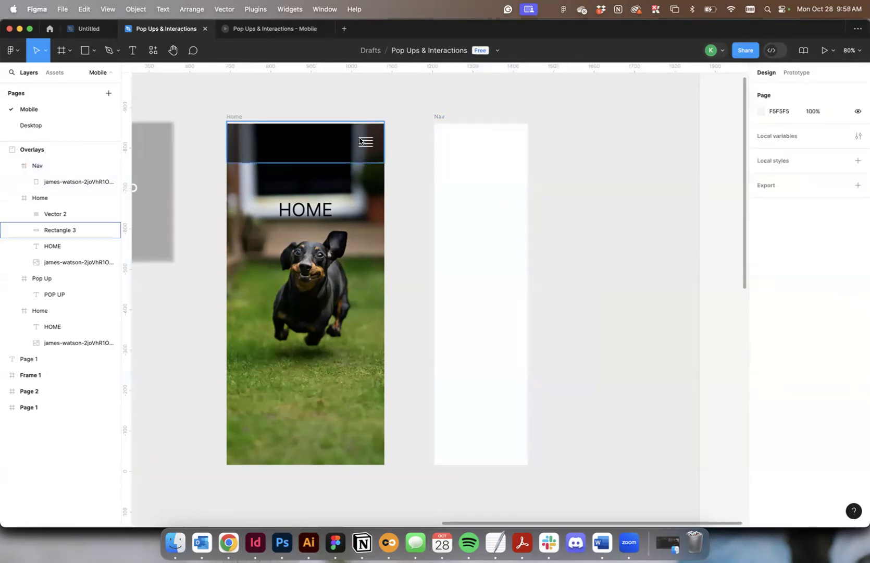
pyautogui.click(495, 150)
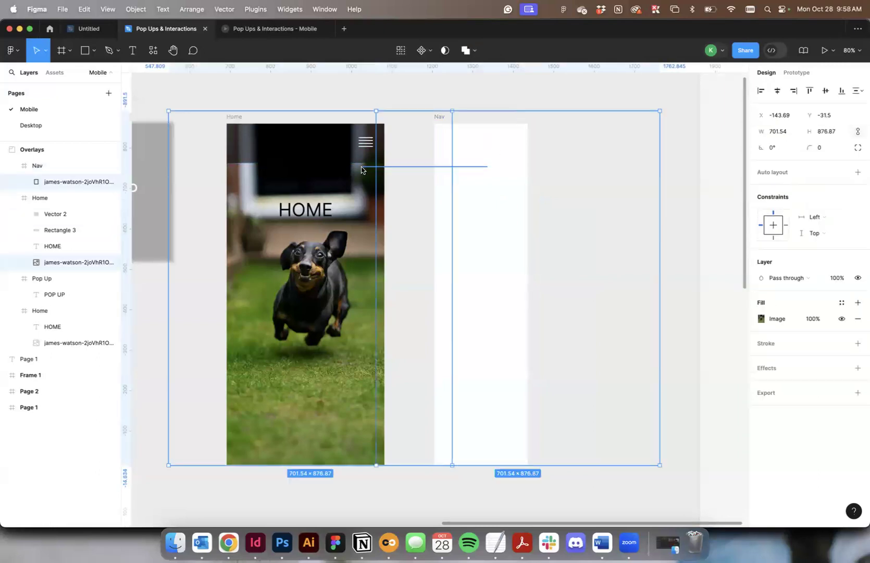
pyautogui.click(500, 100)
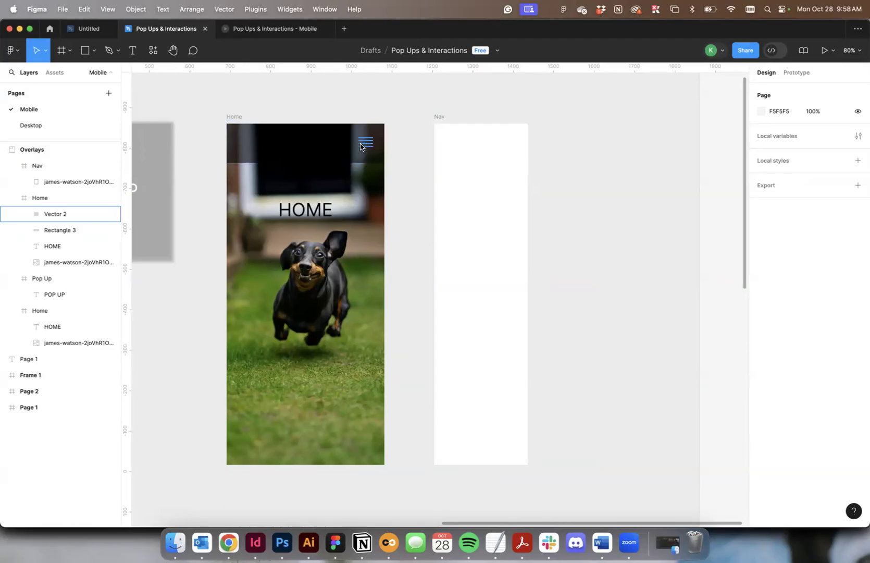
pyautogui.scroll(1, 515, 142)
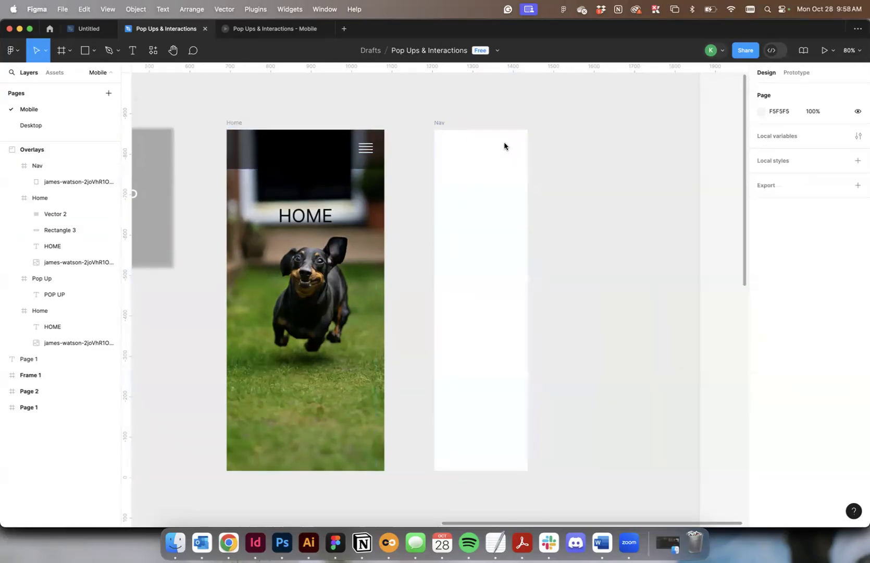
pyautogui.hscroll(-1, 477, 154)
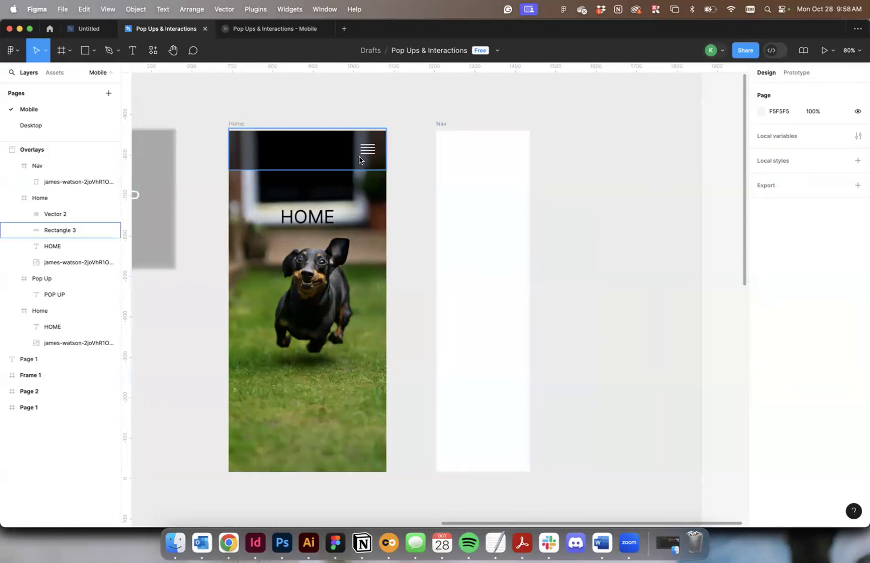
pyautogui.scroll(-3, 268, 224)
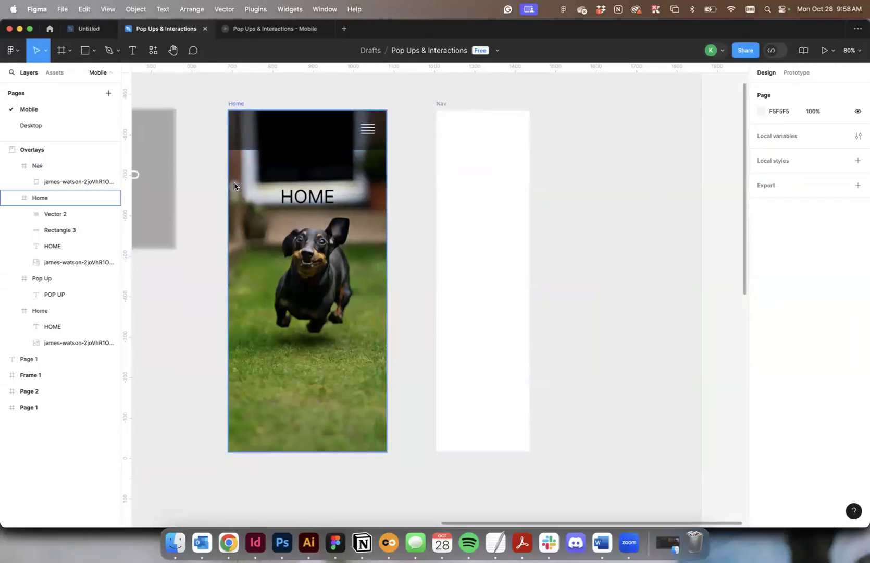
# Draw a diagonal line about 21 × 22 with the Pen tool from the menu icon's upper-left to its lower-right corner
pyautogui.click(107, 50)
pyautogui.keyDown('ctrl'); pyautogui.scroll(5, 390, 181); pyautogui.keyUp('ctrl')
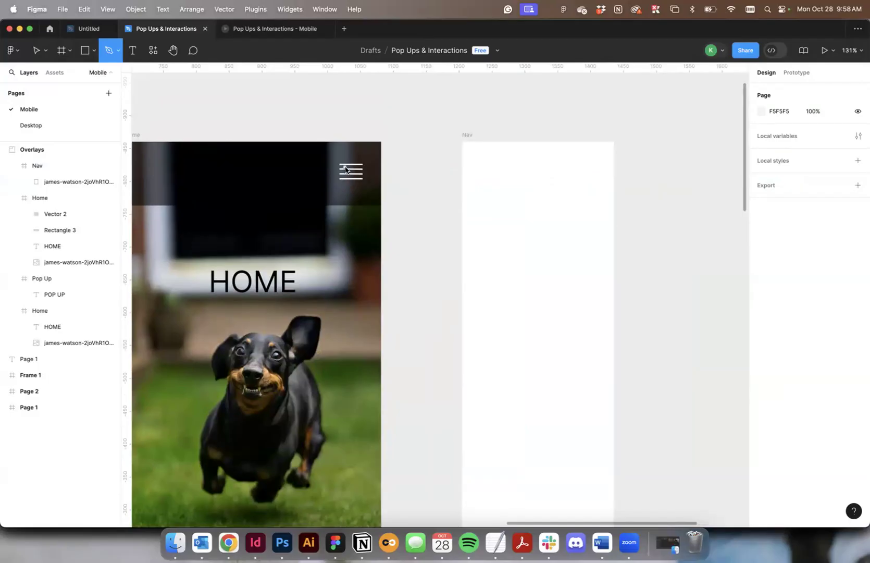
pyautogui.click(340, 165)
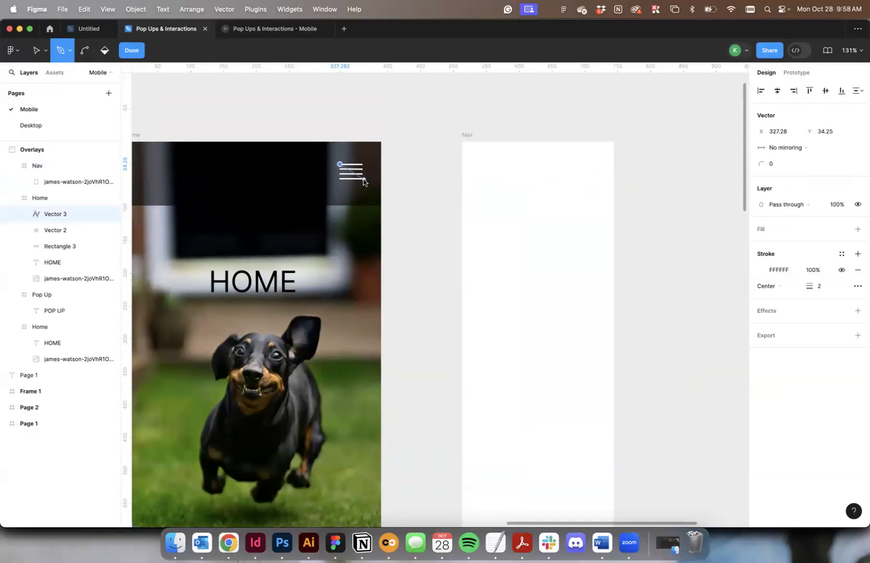
pyautogui.click(353, 180)
pyautogui.press('Escape')
pyautogui.click(442, 184)
# Move the diagonal line off the Home frame onto the empty canvas above the gap between Home and Nav
pyautogui.click(347, 172)
pyautogui.moveTo(346, 172); pyautogui.dragTo(415, 123)
pyautogui.scroll(5, 420, 183)
pyautogui.scroll(3, 420, 183)
# Duplicate the diagonal line, rotate the copy 90° to form an X, and group both lines
pyautogui.press('super+d')
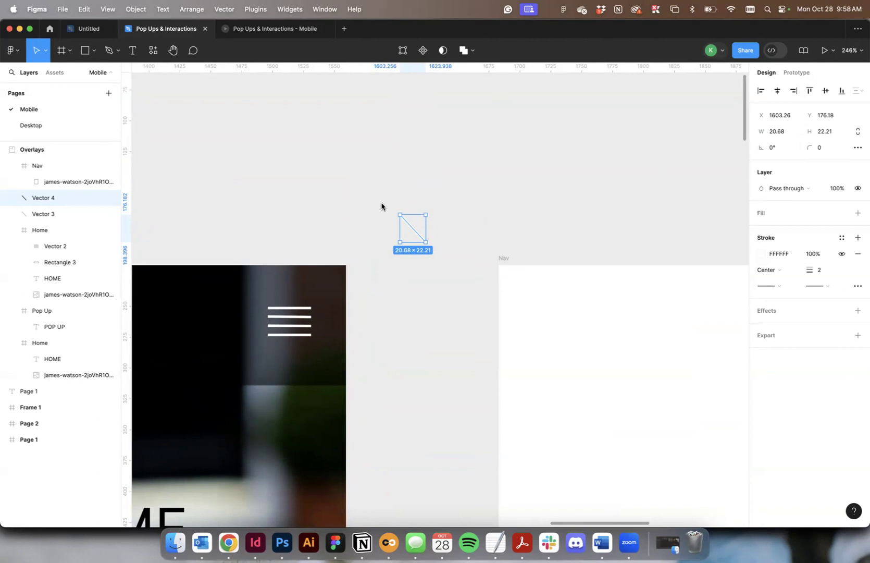
pyautogui.moveTo(396, 217); pyautogui.dragTo(373, 261)
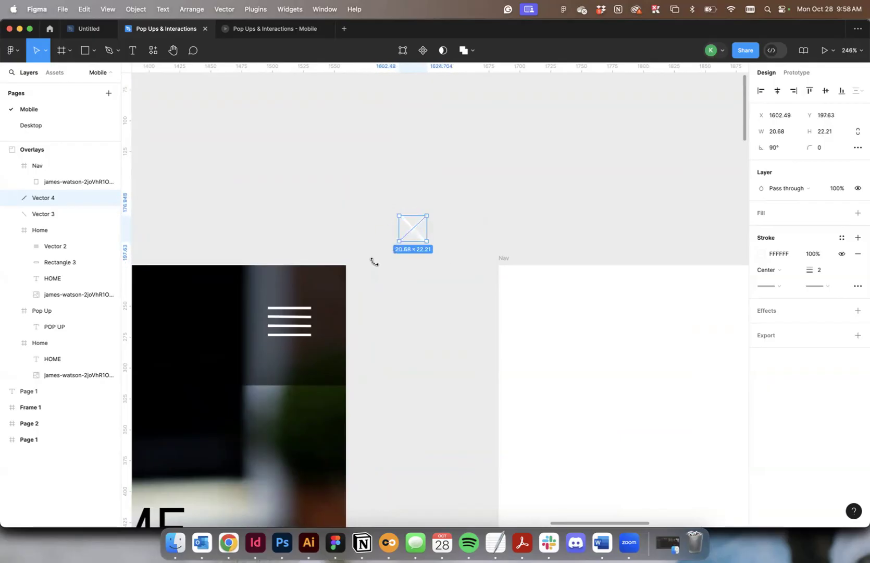
pyautogui.click(488, 227)
pyautogui.moveTo(379, 192); pyautogui.dragTo(455, 270)
pyautogui.press('super+g')
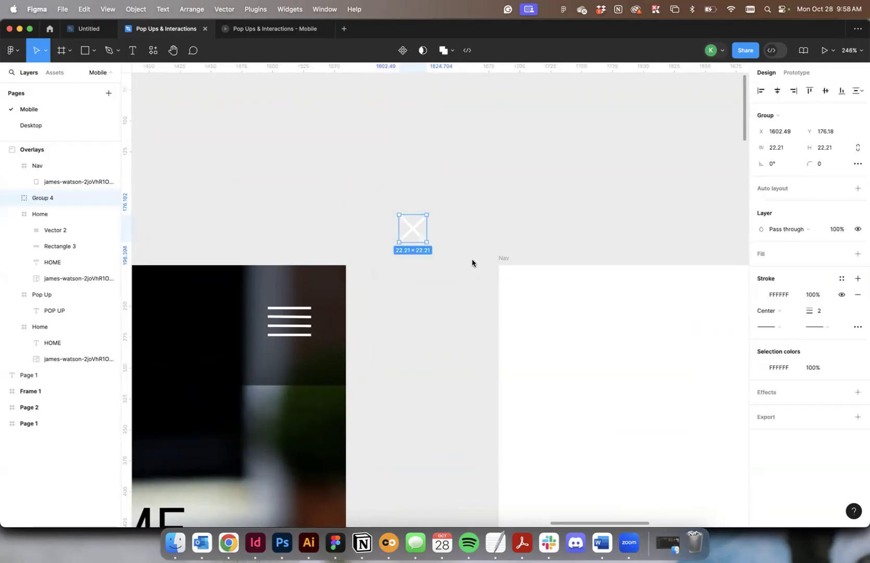
pyautogui.click(466, 258)
# Center the X group over the menu icon and move its layer into the Nav frame
pyautogui.click(306, 311)
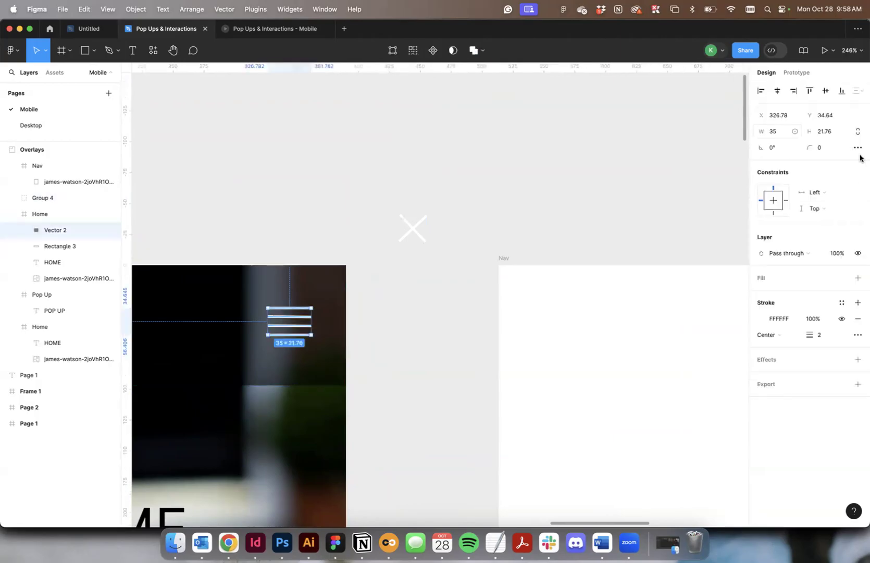
pyautogui.moveTo(411, 230); pyautogui.dragTo(290, 321)
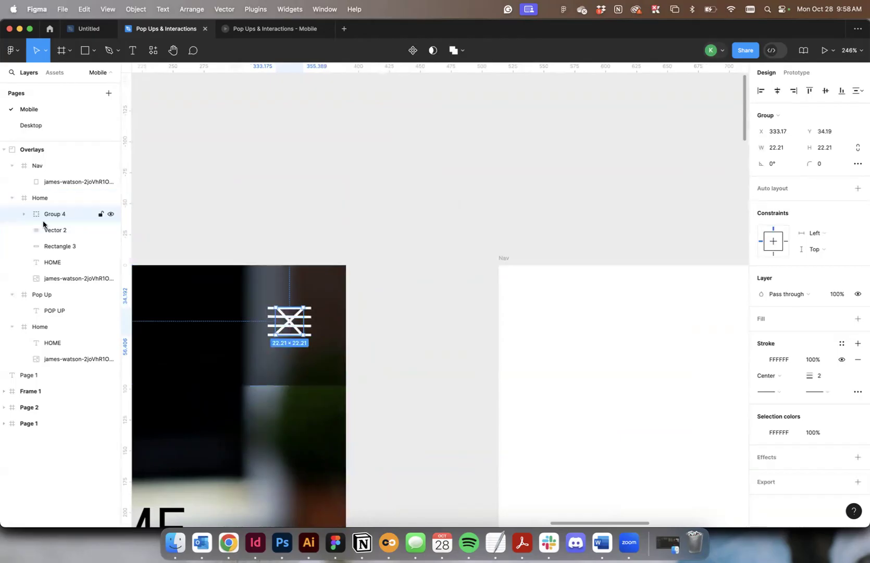
pyautogui.moveTo(45, 215); pyautogui.dragTo(51, 175)
# Rename the X group in the Nav frame as close
pyautogui.doubleClick(50, 181)
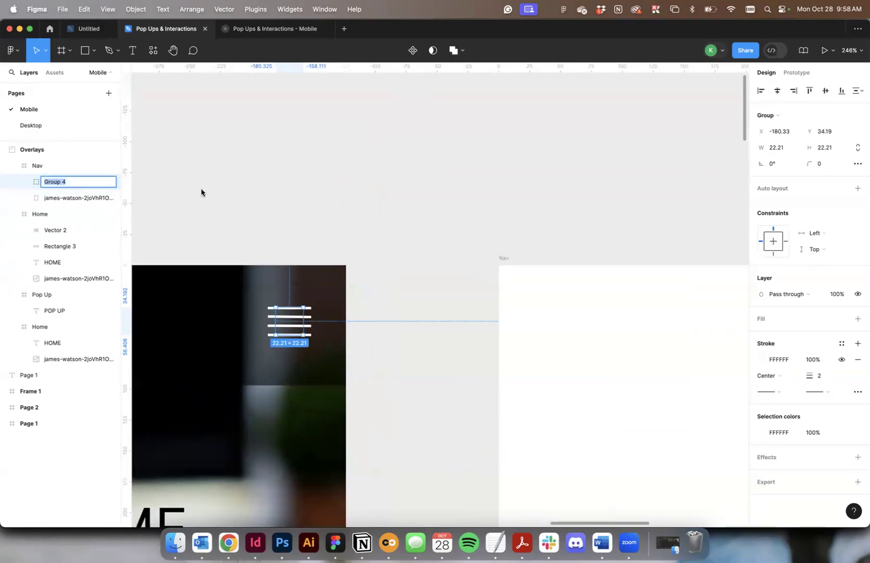
pyautogui.write('close')
pyautogui.press('Return')
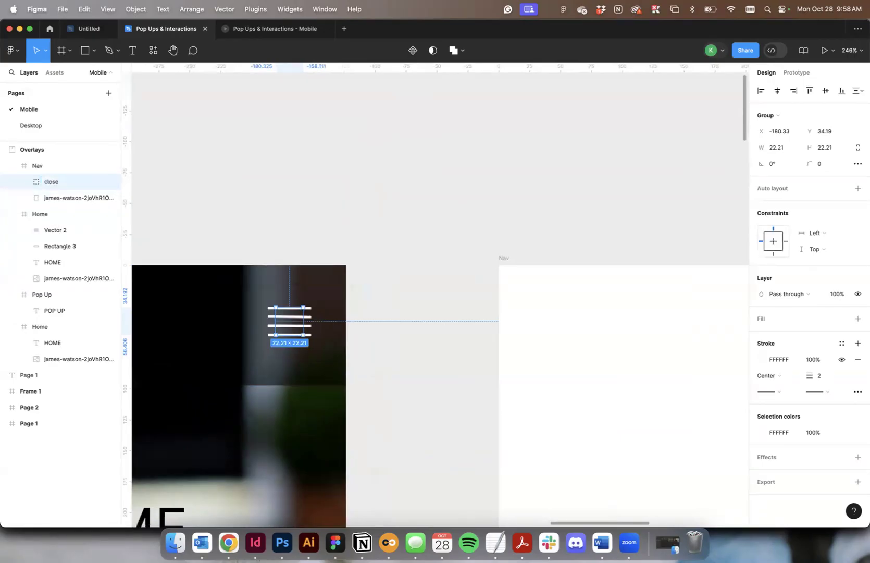
# Move the close icon off the Home screen to the upper-right corner of the Nav frame, at about X 190, Y 34
pyautogui.click(369, 213)
pyautogui.scroll(-5, 369, 213)
pyautogui.click(657, 310)
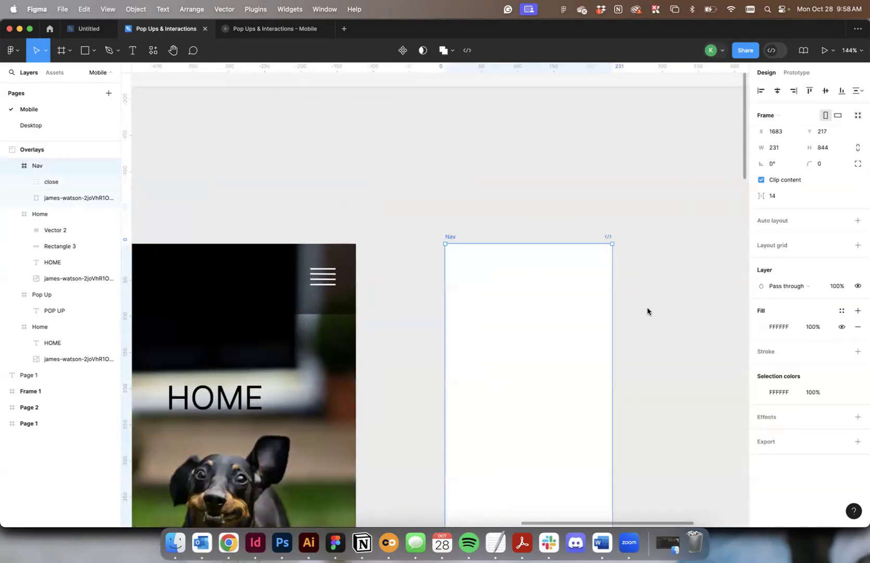
pyautogui.click(55, 189)
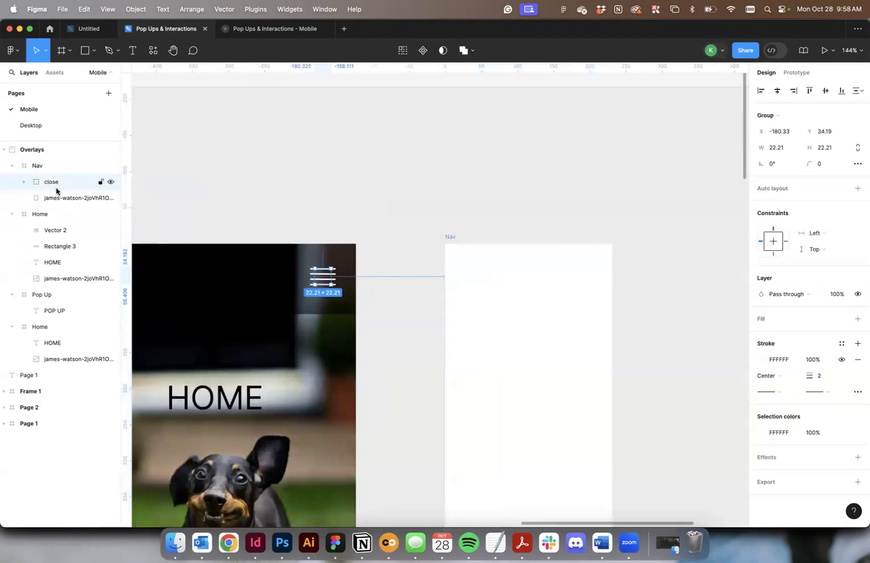
pyautogui.moveTo(325, 279); pyautogui.dragTo(595, 279)
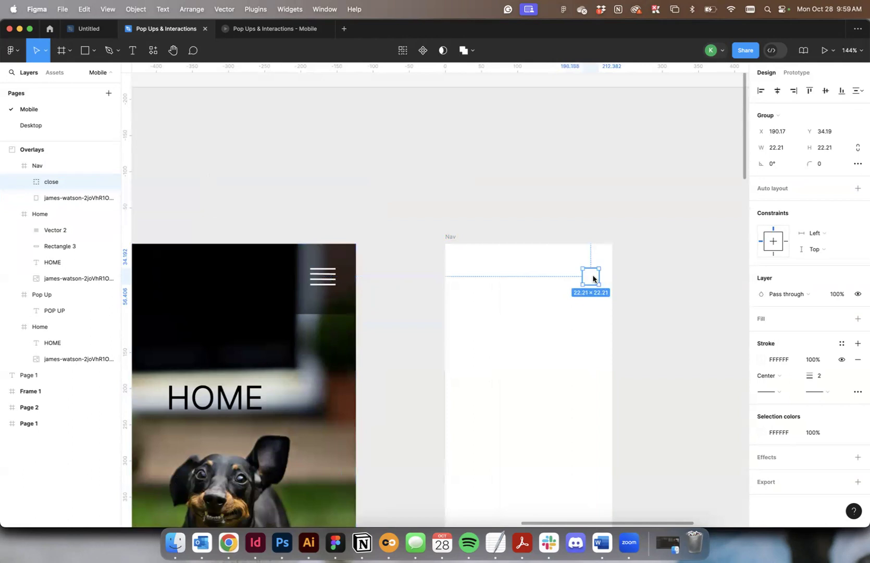
# Change the close icon's stroke color to black (000000)
pyautogui.press('Escape')
pyautogui.click(590, 277)
pyautogui.click(762, 359)
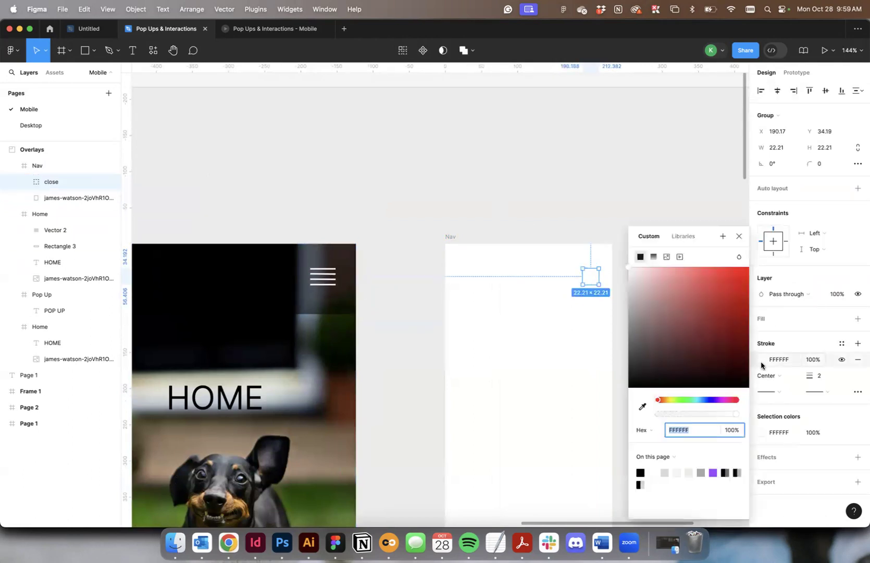
pyautogui.click(705, 369)
pyautogui.click(626, 207)
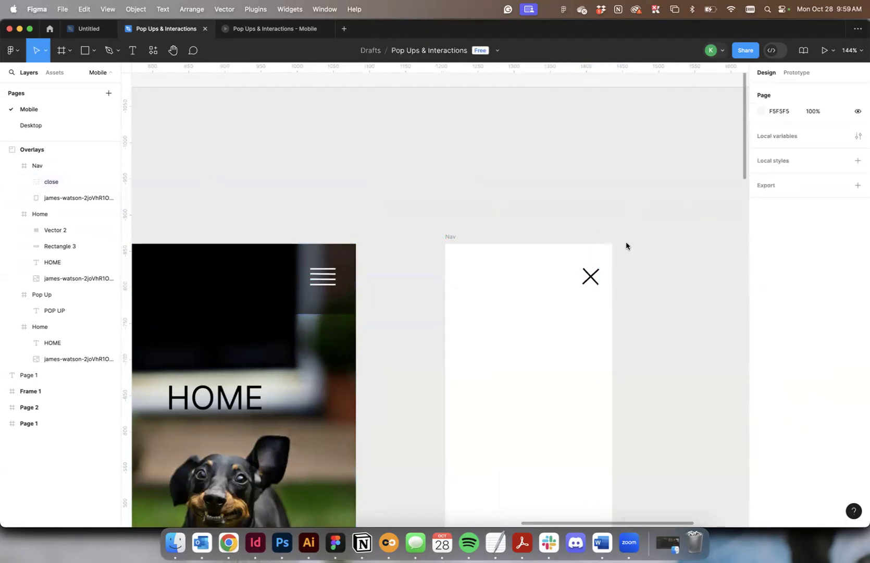
# Scale down the close icon in the Nav frame, keeping its upper-right corner in place
pyautogui.scroll(-3, 626, 241)
pyautogui.click(593, 197)
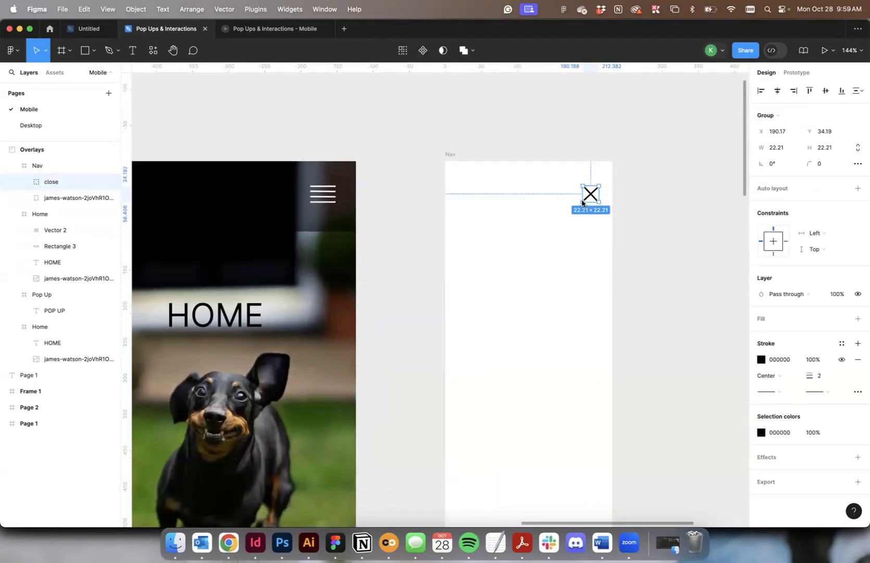
pyautogui.moveTo(582, 203); pyautogui.dragTo(590, 197)
pyautogui.click(651, 198)
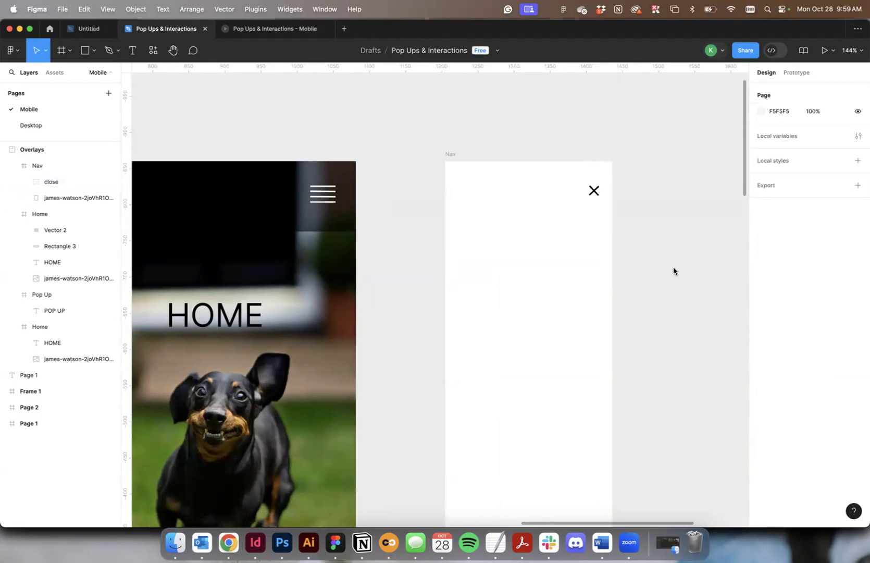
# Add a text box about 173 × 454 below the close icon in the Nav frame, reading Nav 1
pyautogui.scroll(-2, 673, 267)
pyautogui.scroll(-3, 673, 266)
pyautogui.click(141, 51)
pyautogui.click(104, 73)
pyautogui.moveTo(489, 189); pyautogui.dragTo(597, 476)
pyautogui.write('Nav 1')
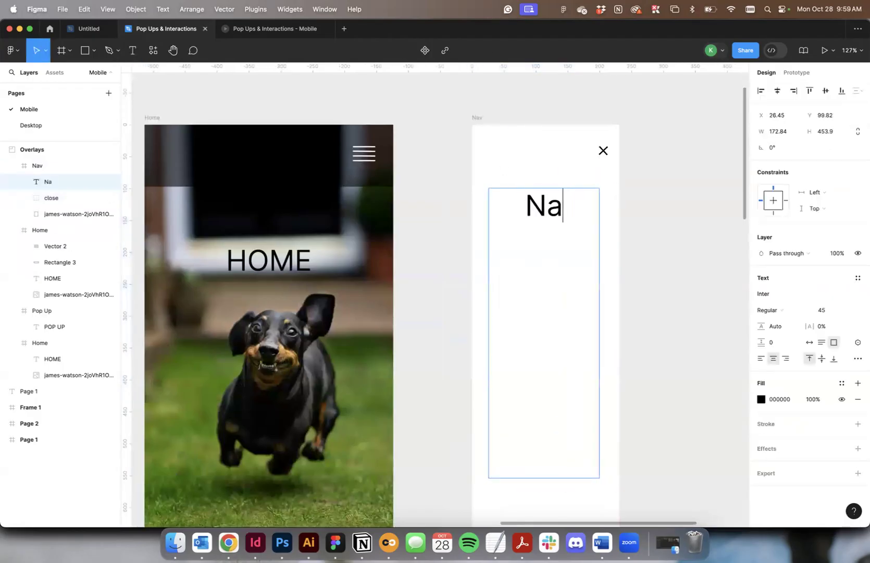
# Set the font size of the Nav 1 text to 16
pyautogui.press('super+a')
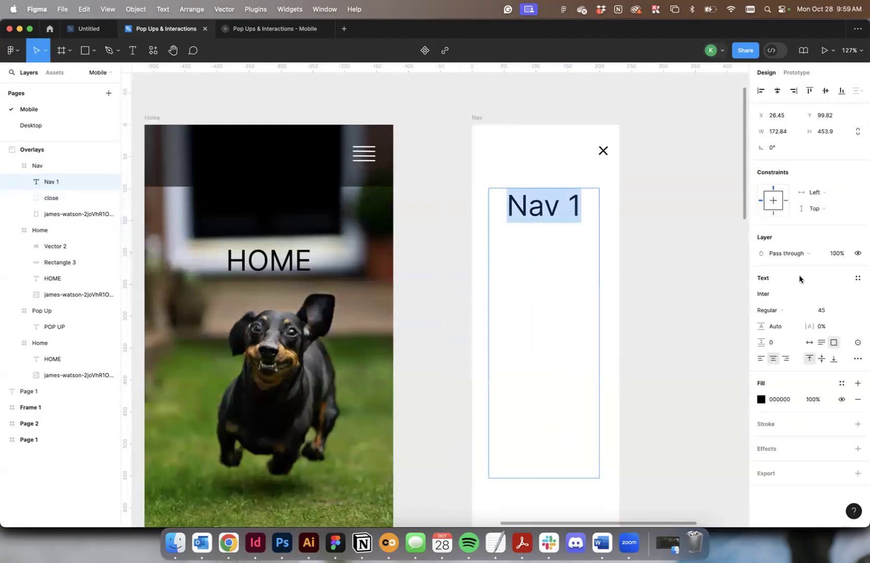
pyautogui.click(823, 310)
pyautogui.write('14')
pyautogui.press('Tab')
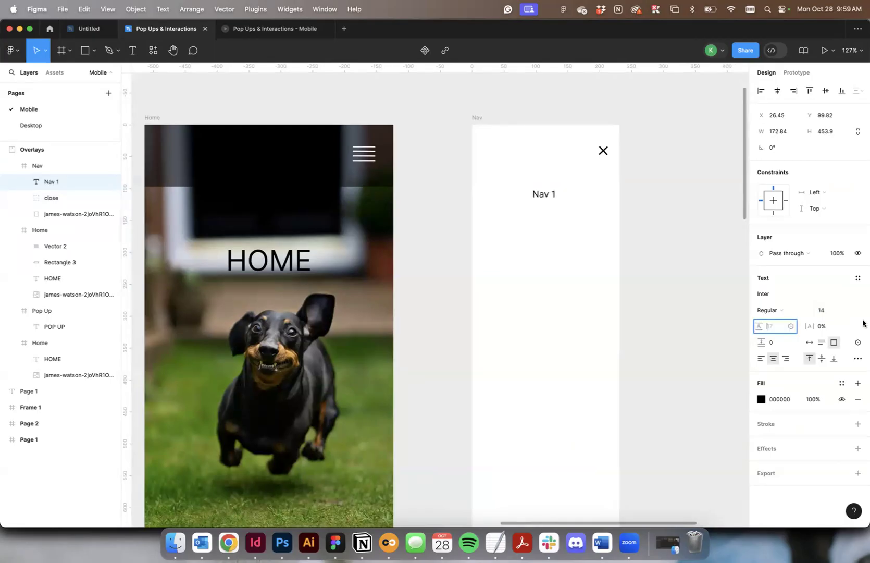
pyautogui.click(816, 315)
pyautogui.write('16')
pyautogui.press('Tab')
pyautogui.doubleClick(554, 195)
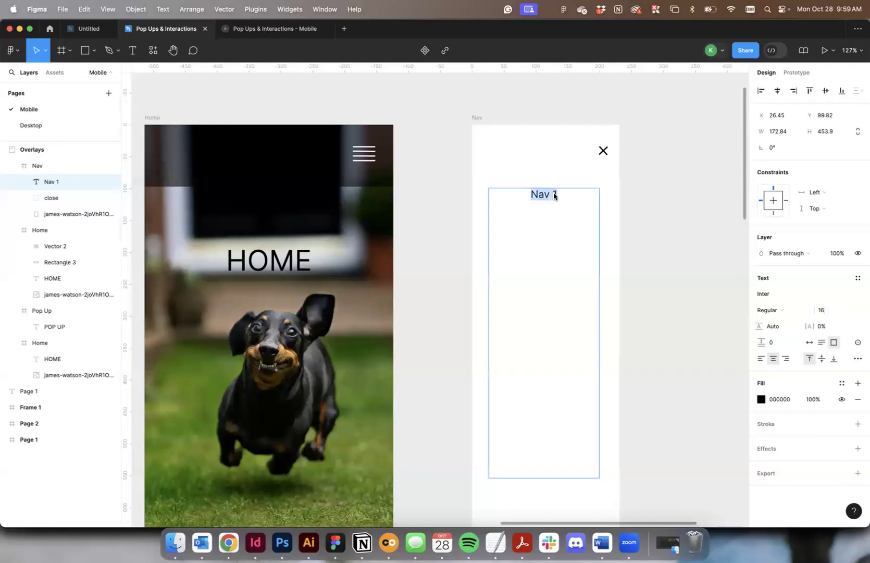
pyautogui.press('Escape')
pyautogui.press('l')
pyautogui.moveTo(539, 237); pyautogui.dragTo(553, 250)
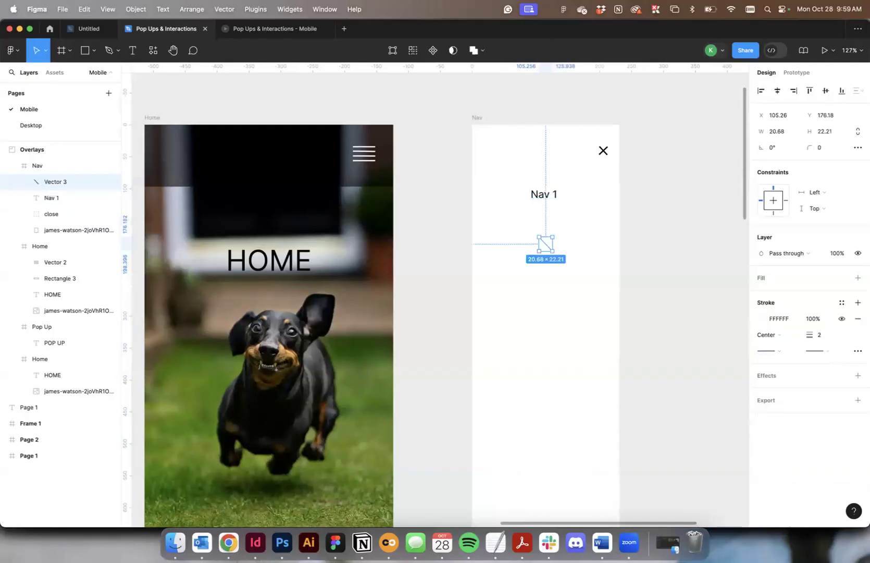
pyautogui.hotkey('ctrl', 'z')
# Copy the Nav 1 line within its text box to add Nav 2, Nav 3 and Nav 4 on separate lines
pyautogui.doubleClick(537, 196)
pyautogui.press('super+c')
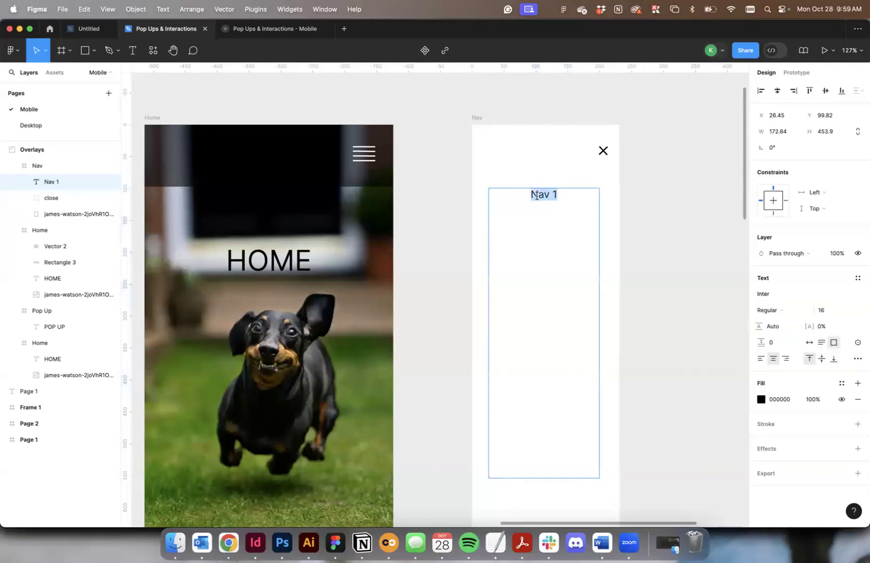
pyautogui.press('Right')
pyautogui.press('Return')
pyautogui.press('super+v')
pyautogui.press('BackSpace')
pyautogui.write('2')
pyautogui.press('Return')
pyautogui.press('super+v')
pyautogui.press('BackSpace')
pyautogui.write('3')
pyautogui.press('super+v')
pyautogui.press('BackSpace')
pyautogui.write('4')
# Set the paragraph spacing of all four navigation lines to 43 and their font weight to Bold
pyautogui.press('super+a')
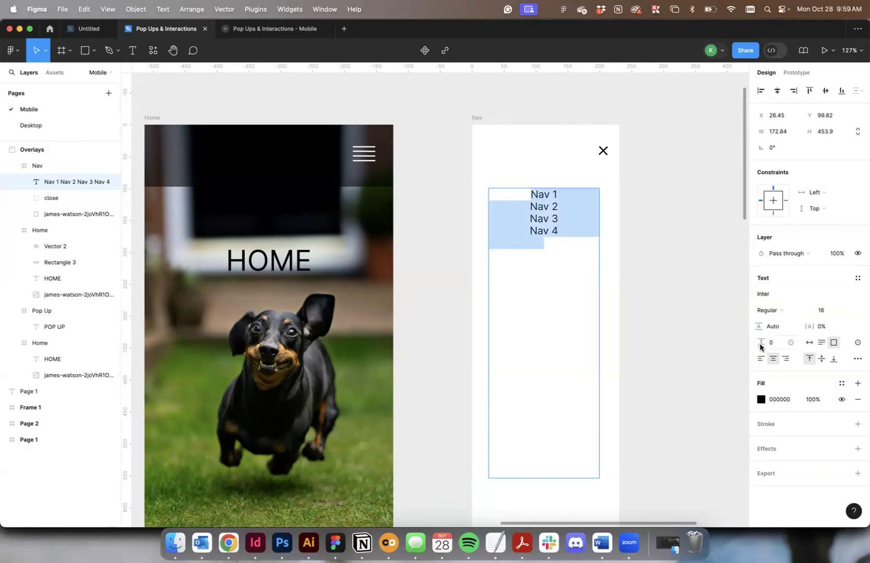
pyautogui.moveTo(761, 345); pyautogui.dragTo(793, 342)
pyautogui.click(768, 310)
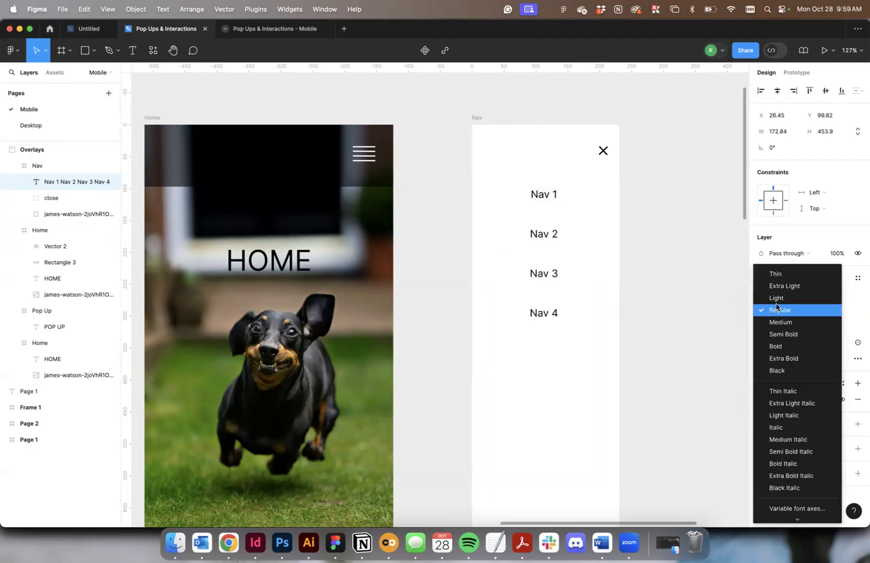
pyautogui.click(793, 347)
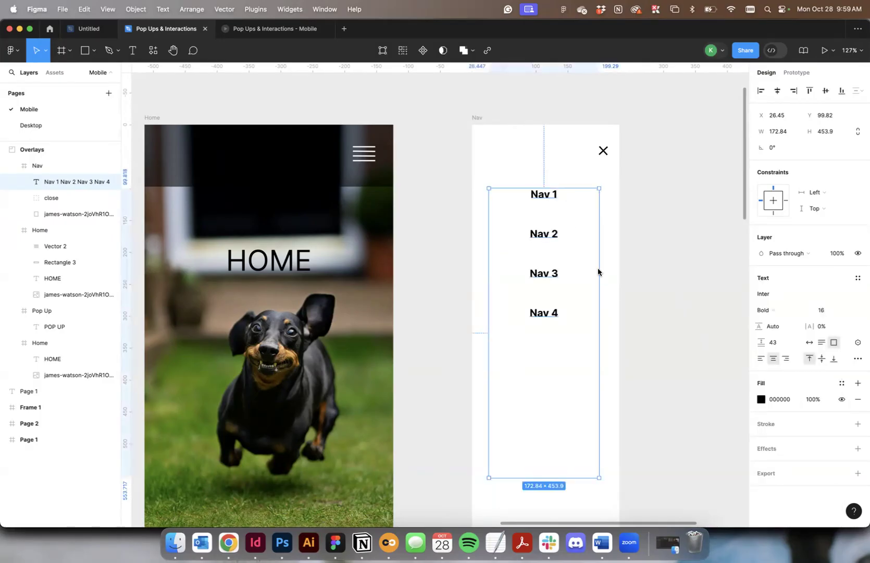
# Center the navigation text box horizontally in the Nav frame and move it down to about Y 125
pyautogui.click(778, 91)
pyautogui.click(696, 206)
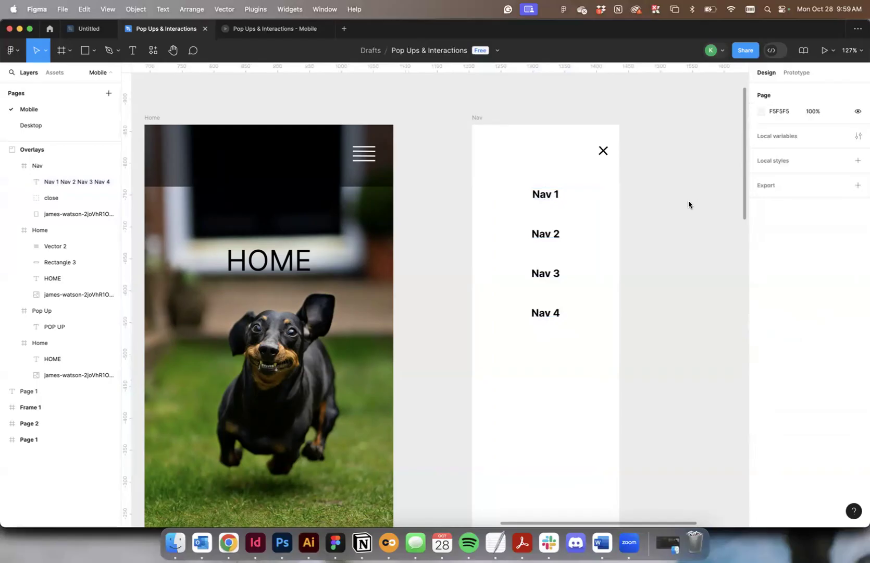
pyautogui.scroll(-3, 689, 199)
pyautogui.moveTo(598, 224); pyautogui.dragTo(586, 239)
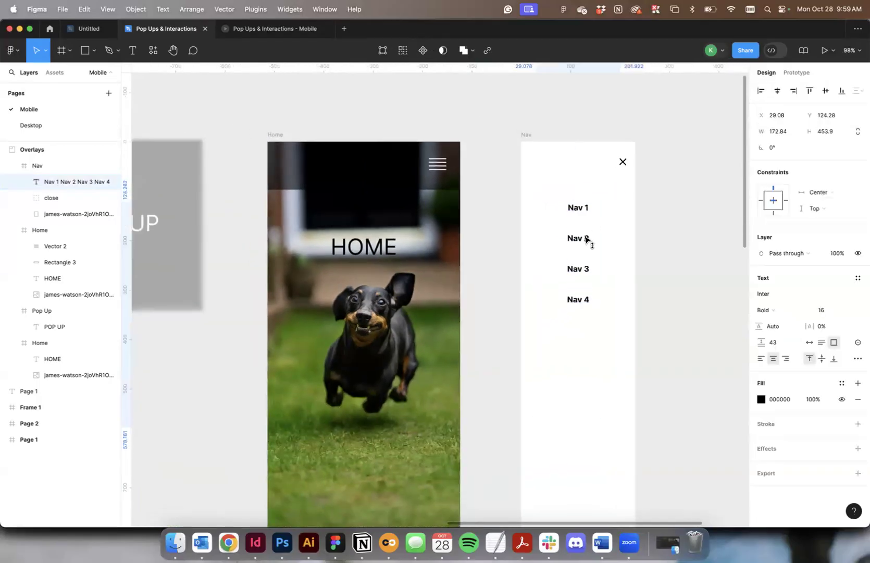
pyautogui.click(517, 133)
pyautogui.click(524, 134)
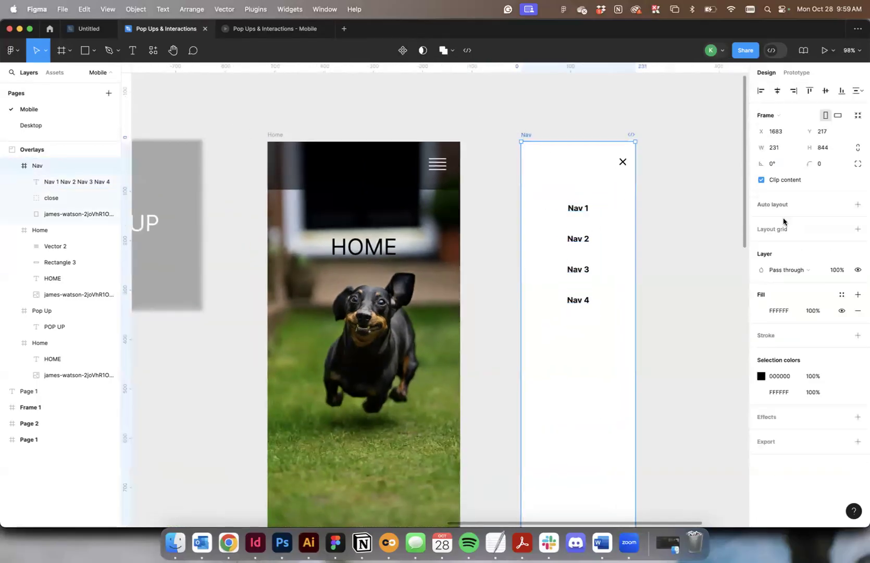
pyautogui.click(761, 376)
pyautogui.moveTo(694, 374); pyautogui.dragTo(619, 317)
pyautogui.press('super+z')
pyautogui.press('Escape')
# Change the Nav frame's fill to dark gray (404040)
pyautogui.click(78, 214)
pyautogui.click(36, 165)
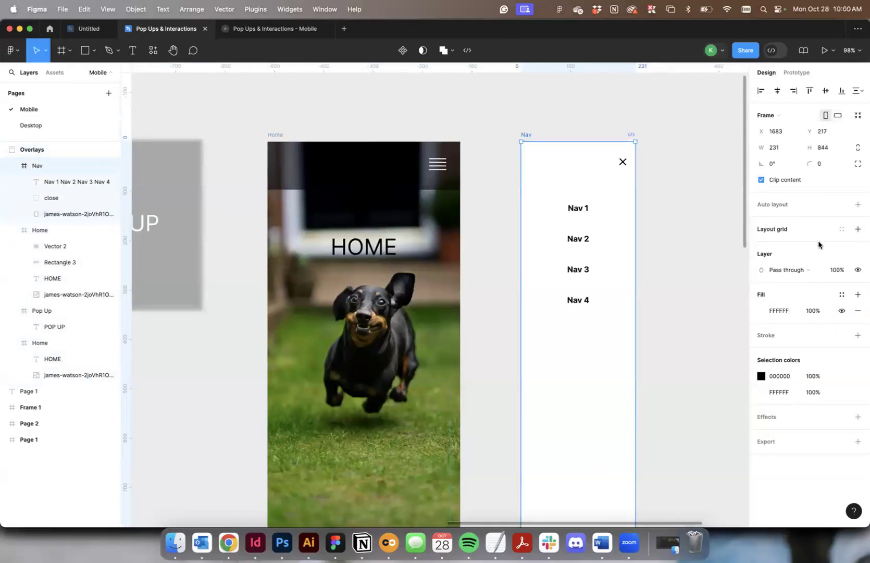
pyautogui.click(762, 310)
pyautogui.moveTo(664, 317); pyautogui.dragTo(626, 360)
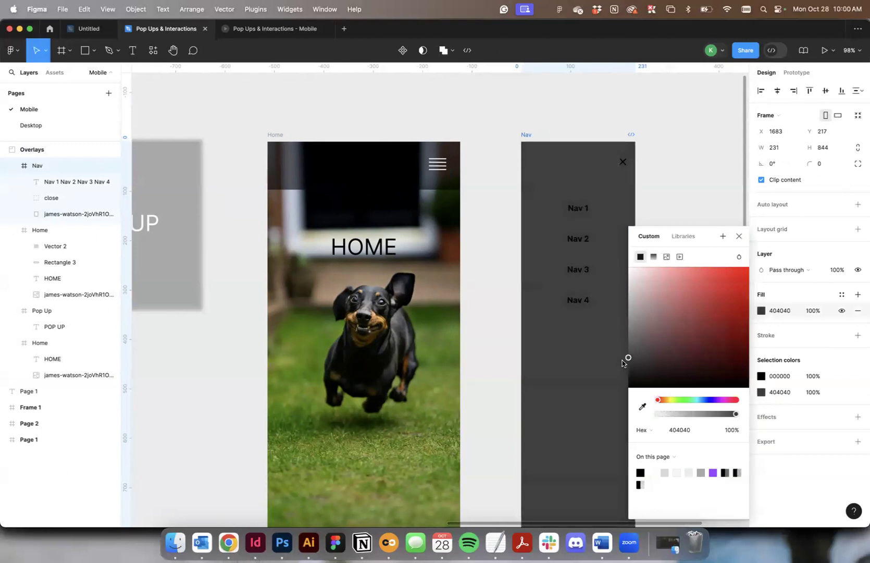
pyautogui.click(719, 176)
# Change the fill of the Nav 1 to Nav 4 text to white (FFFFFF)
pyautogui.click(580, 209)
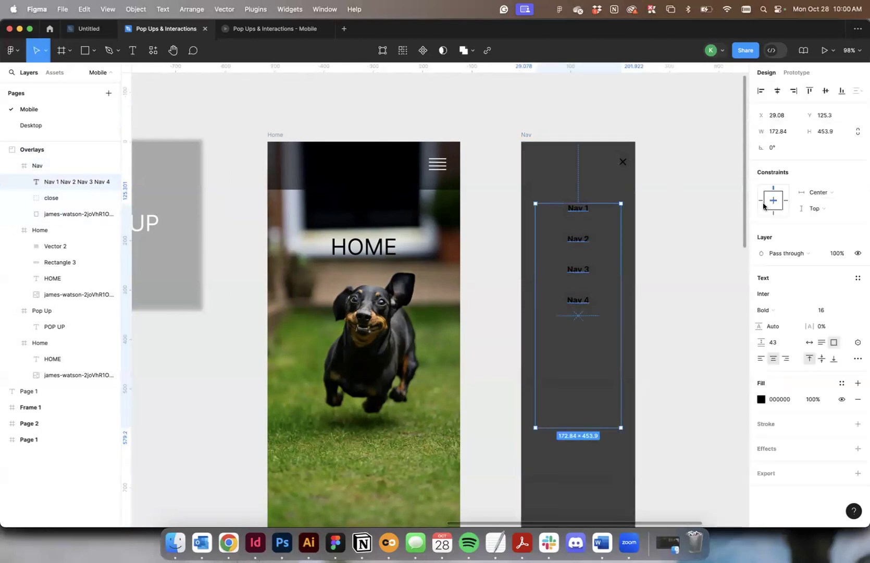
pyautogui.click(762, 400)
pyautogui.click(680, 429)
pyautogui.write('FFFFFF')
pyautogui.press('Return')
pyautogui.click(614, 159)
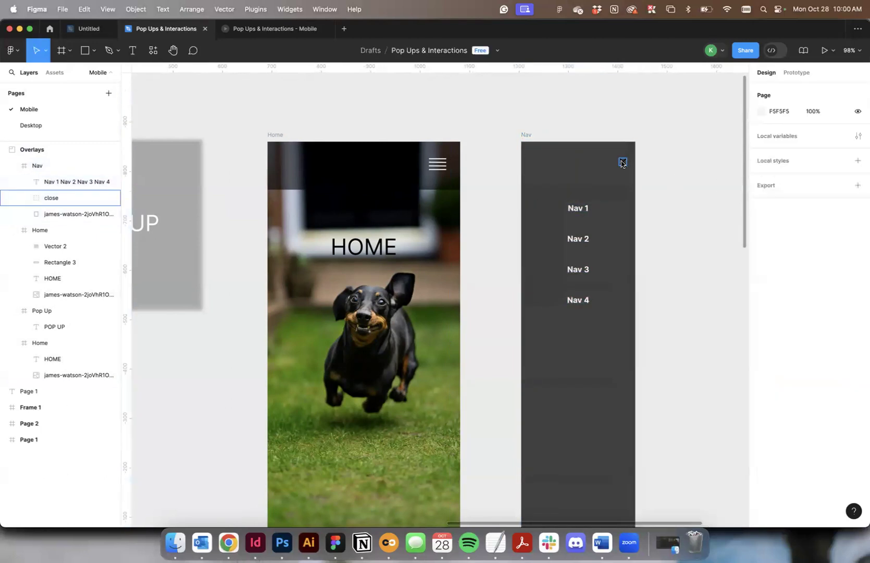
# Change the stroke color of the close icon in the Nav frame to white
pyautogui.click(622, 163)
pyautogui.click(762, 366)
pyautogui.click(715, 178)
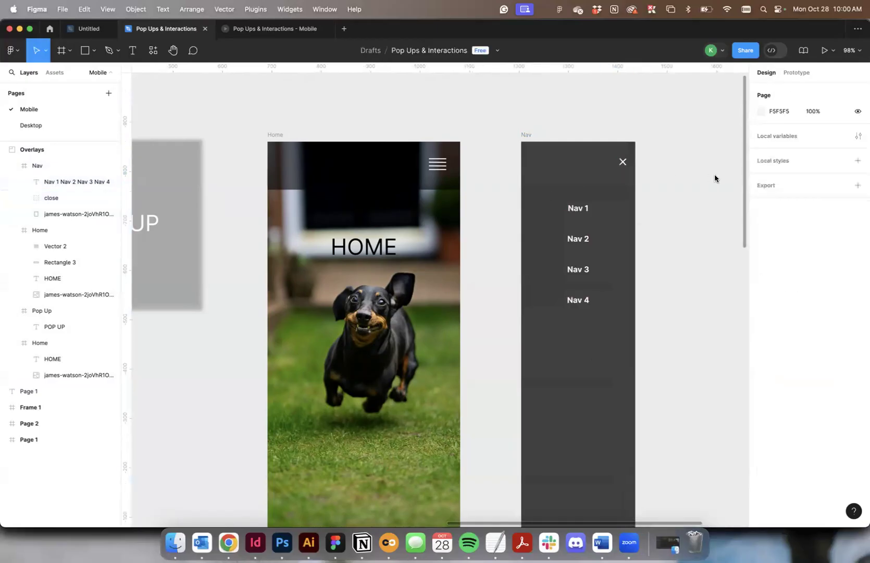
# Make the Home frame with the menu icon a flow starting point and remove its after-delay connection to the Pop Up frame
pyautogui.scroll(-3, 520, 134)
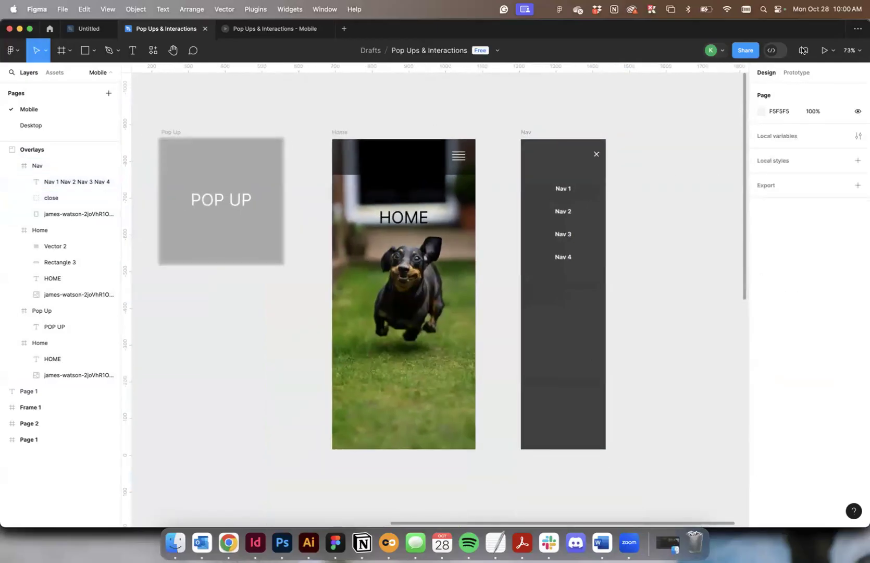
pyautogui.click(339, 132)
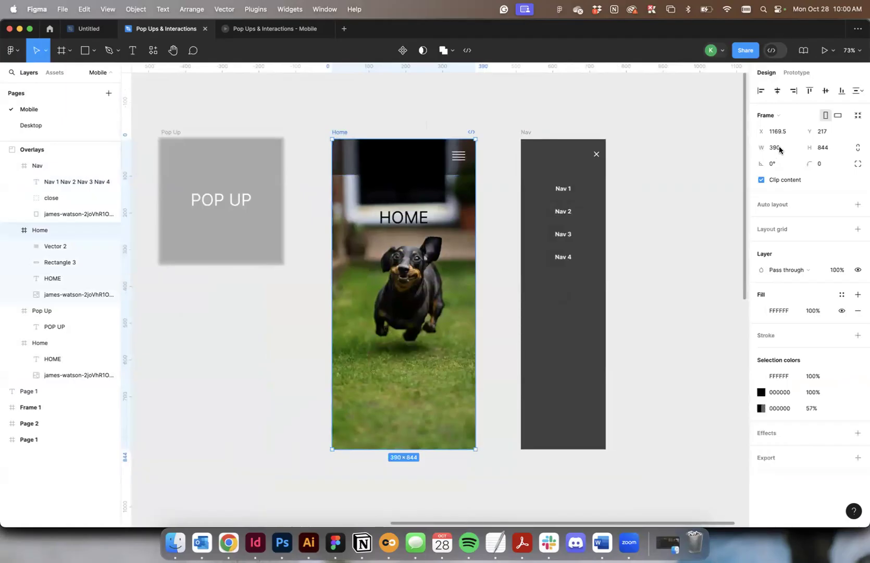
pyautogui.click(797, 73)
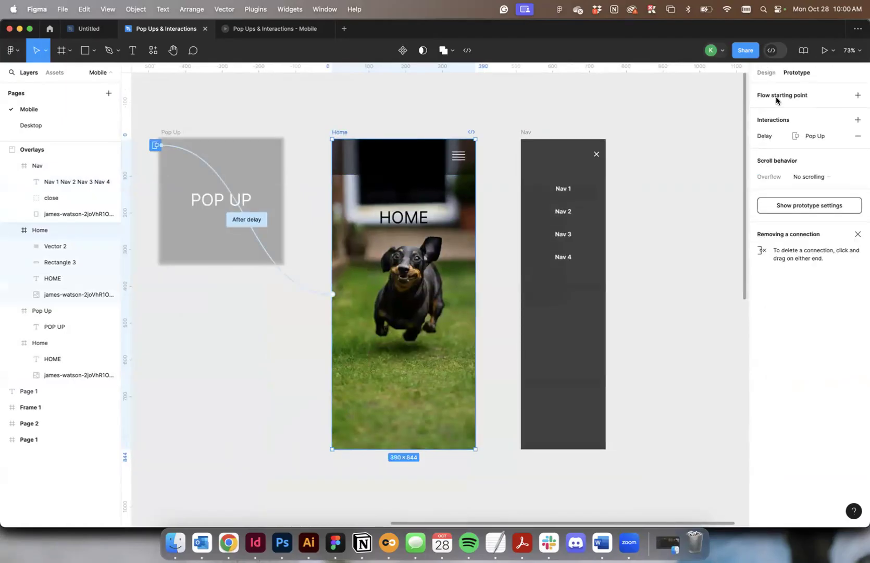
pyautogui.click(859, 96)
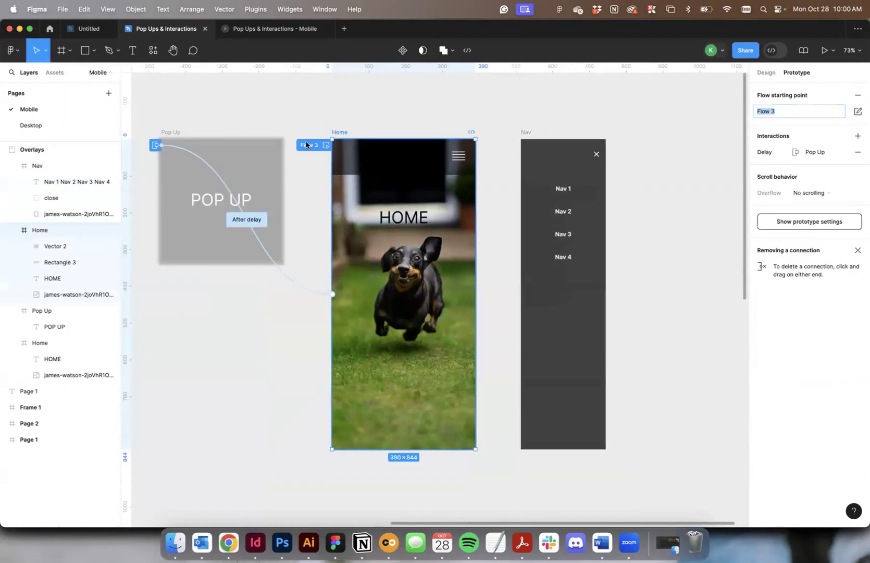
pyautogui.moveTo(332, 294); pyautogui.dragTo(309, 294)
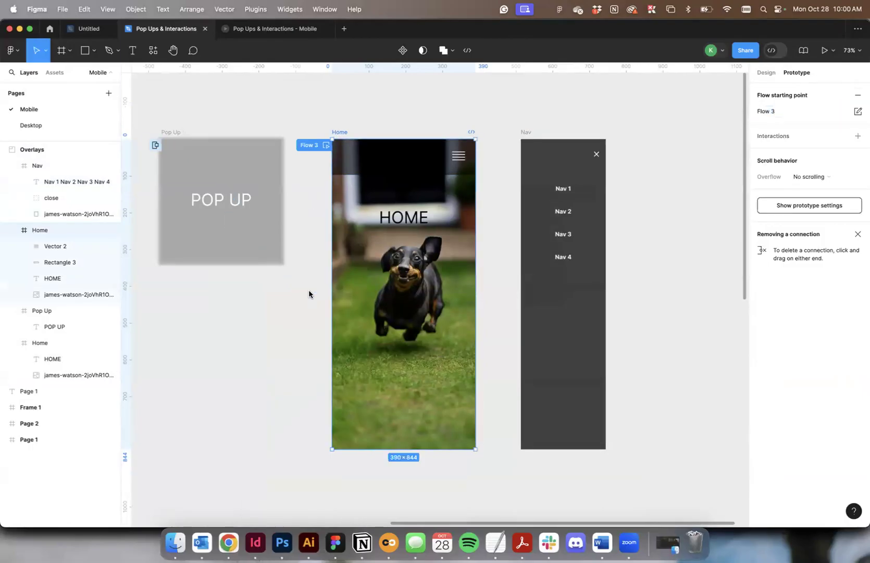
# Check the flow starting point and interactions of the original Home frame without the menu icon
pyautogui.hscroll(-10, 310, 295)
pyautogui.click(417, 138)
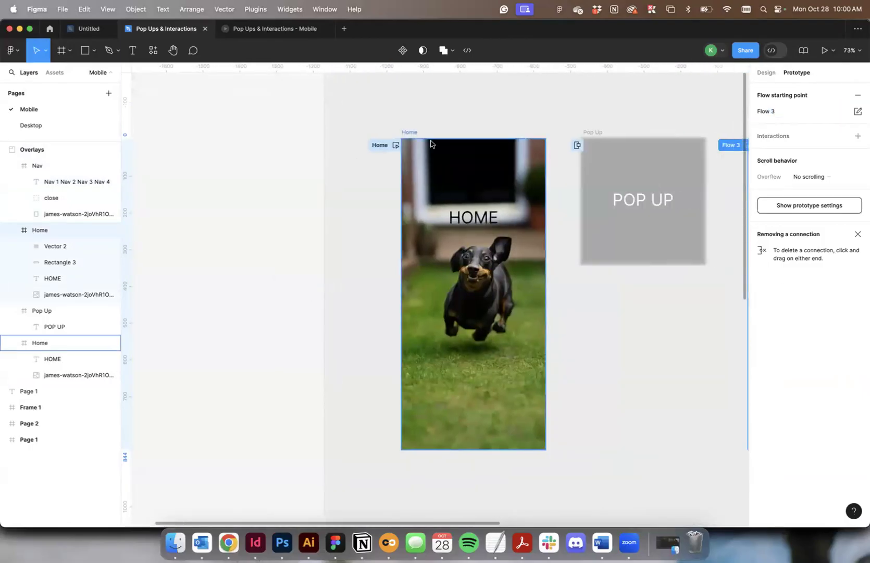
pyautogui.hscroll(10, 548, 200)
pyautogui.hscroll(-1, 525, 197)
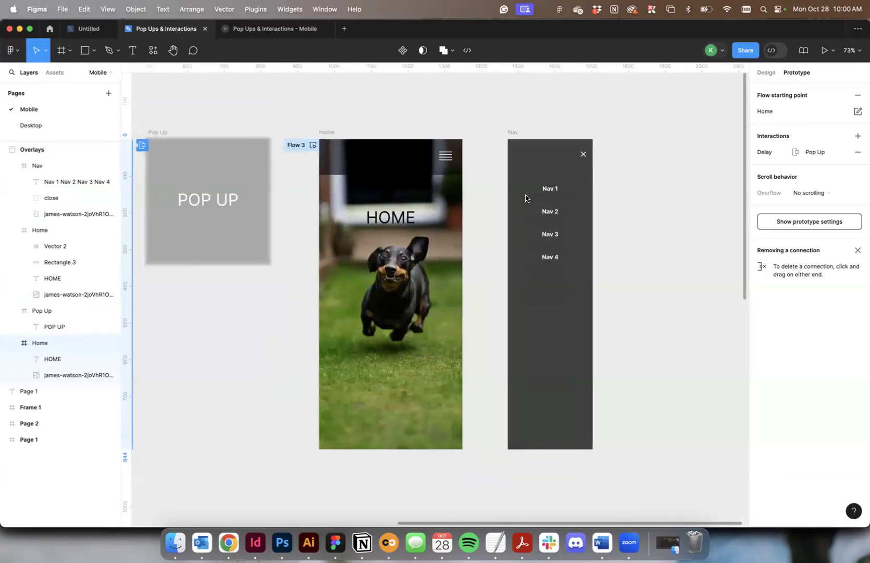
pyautogui.click(325, 133)
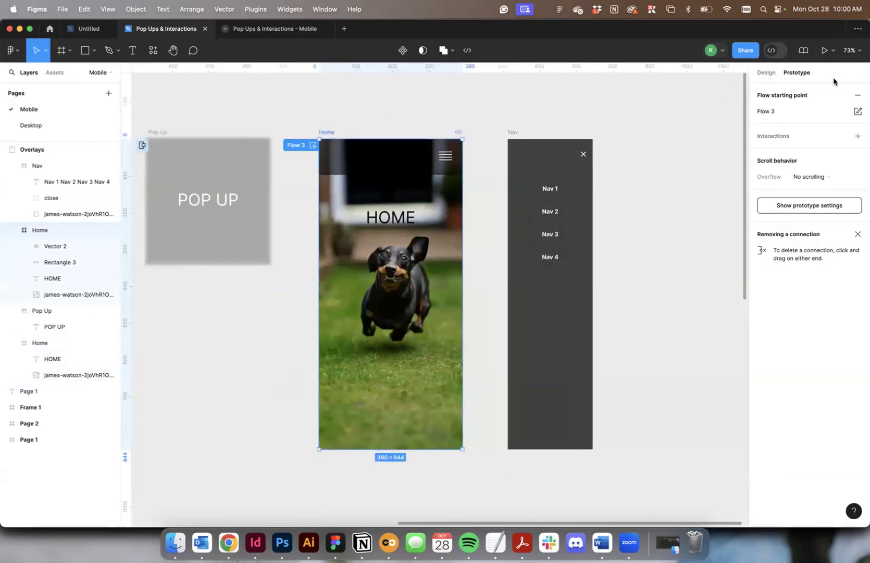
pyautogui.moveTo(462, 295); pyautogui.dragTo(532, 279)
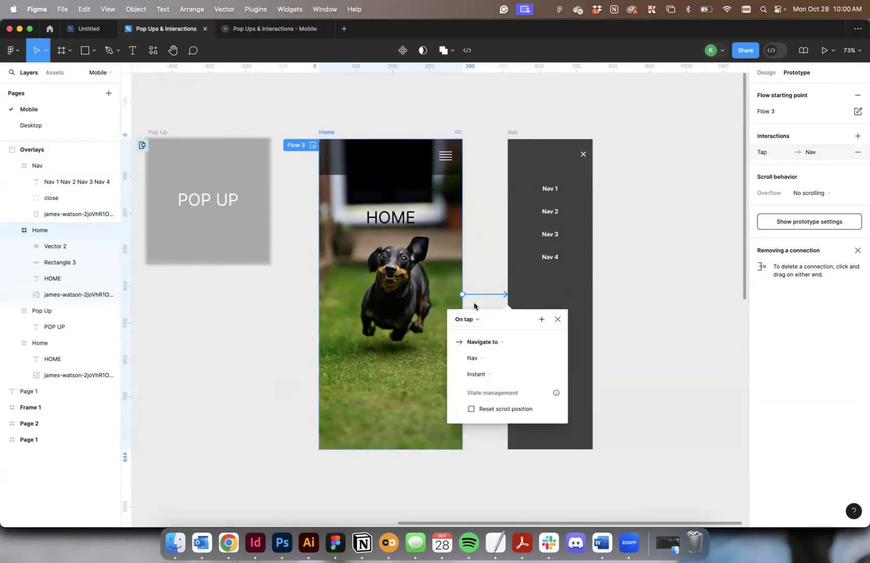
pyautogui.click(501, 266)
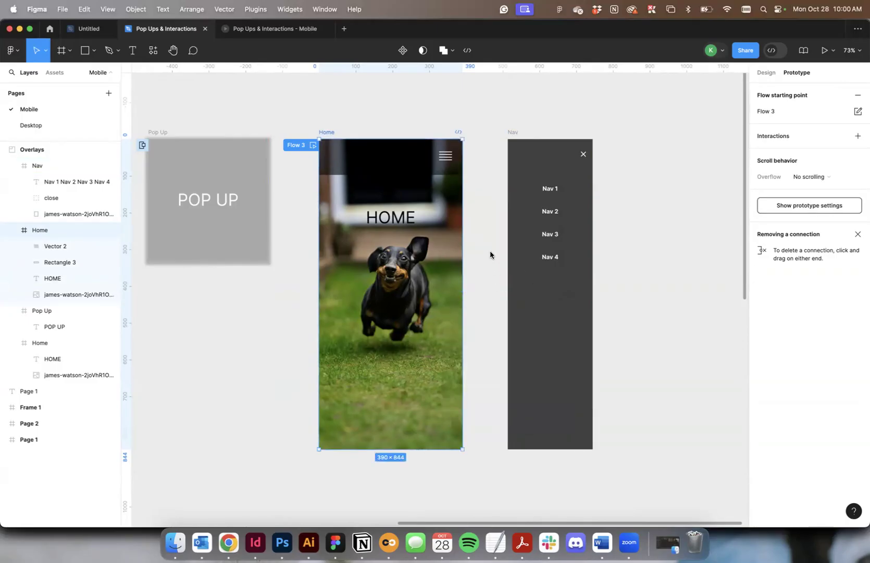
# Connect the menu icon on the Home frame to the Nav frame with an on-tap Open overlay interaction
pyautogui.click(444, 158)
pyautogui.moveTo(452, 156); pyautogui.dragTo(533, 184)
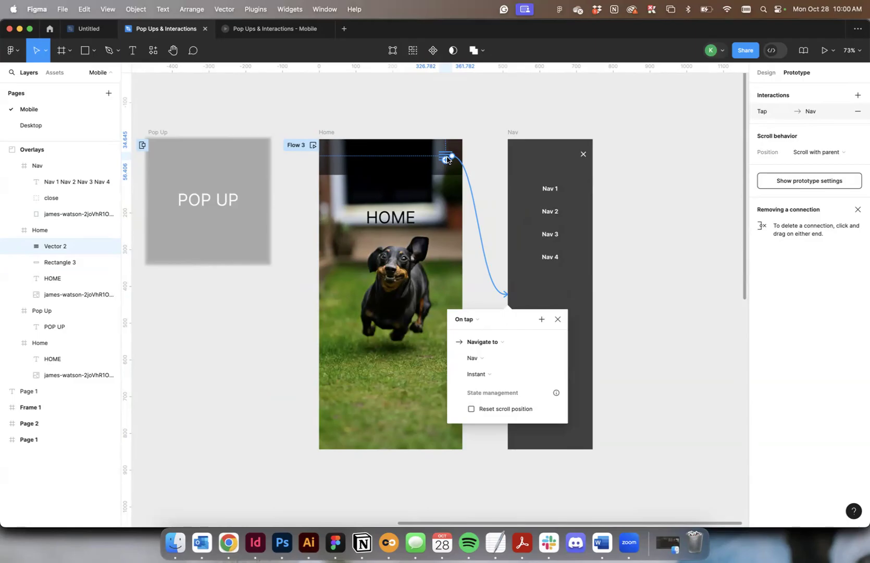
pyautogui.click(482, 342)
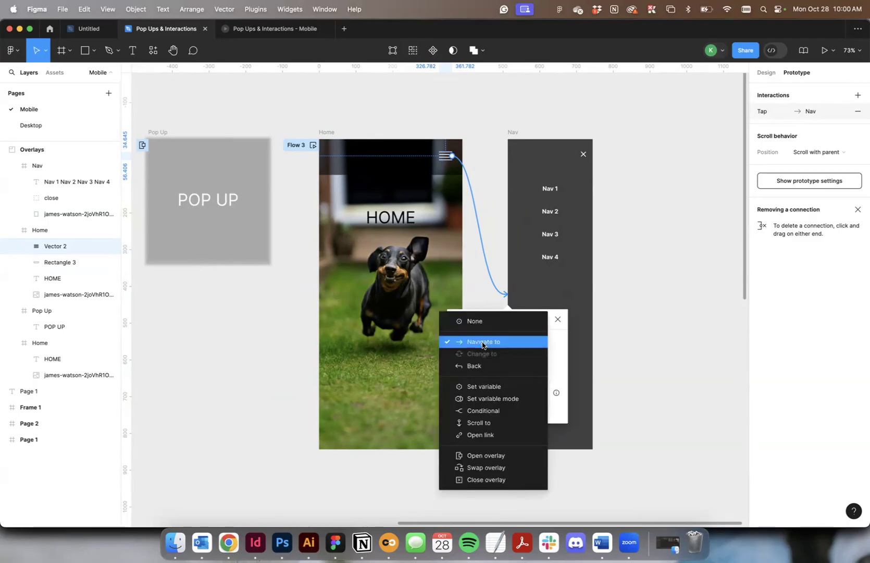
pyautogui.click(509, 458)
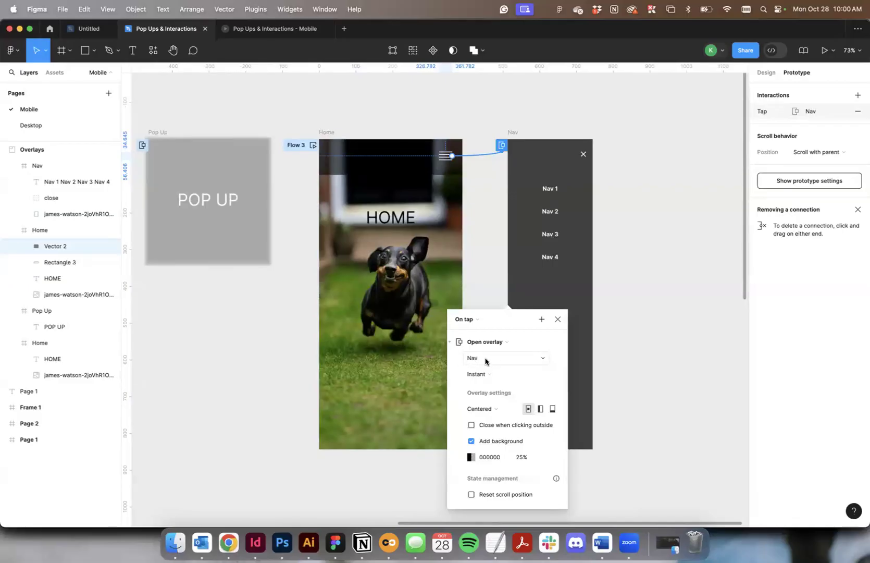
# Set the Nav overlay's animation to Move in, moving toward the left
pyautogui.click(495, 377)
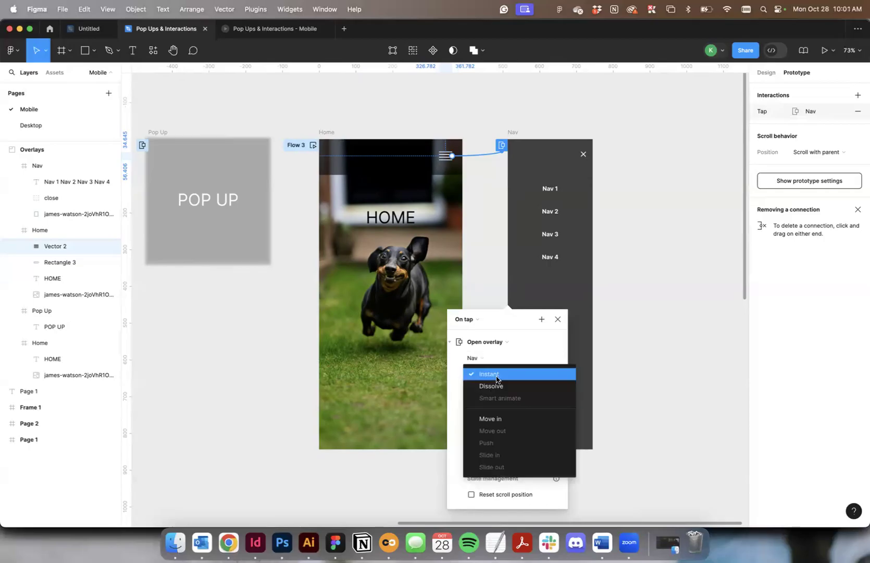
pyautogui.click(518, 420)
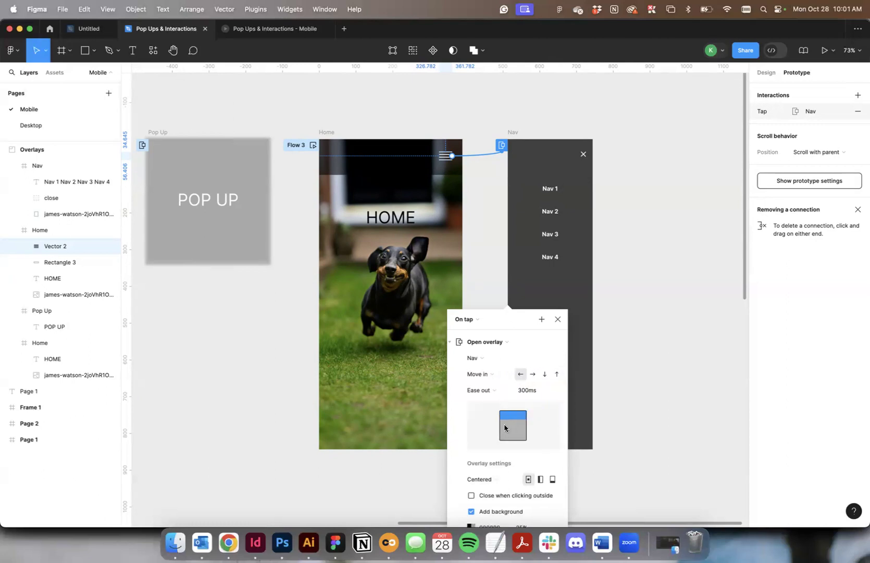
pyautogui.click(530, 376)
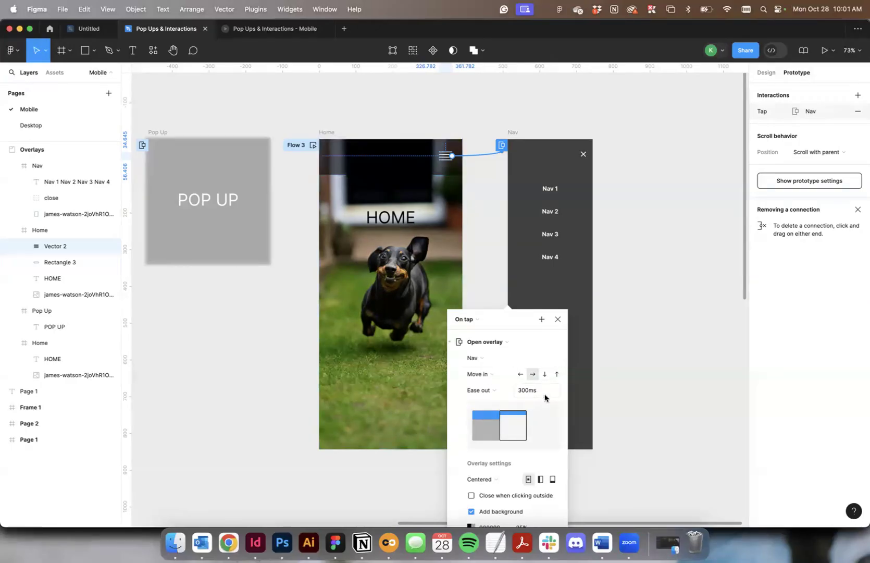
pyautogui.click(545, 374)
pyautogui.click(555, 378)
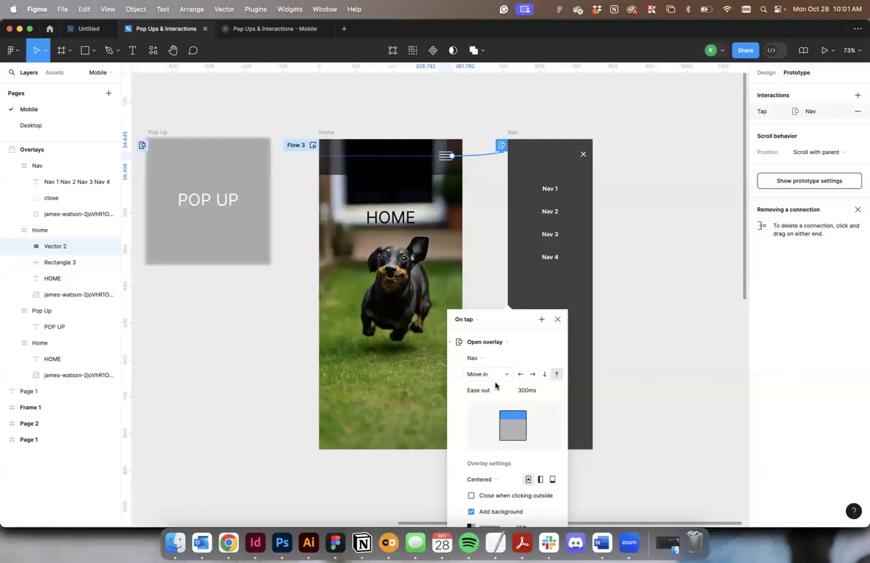
pyautogui.click(520, 374)
# Position the Nav overlay at Top right and enable Close when clicking outside in its overlay settings
pyautogui.scroll(-2, 520, 373)
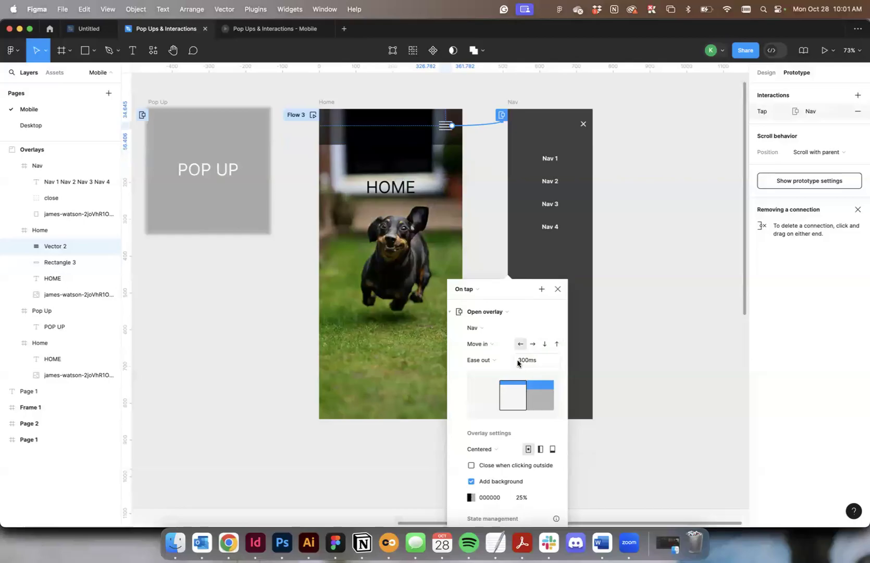
pyautogui.scroll(-2, 493, 360)
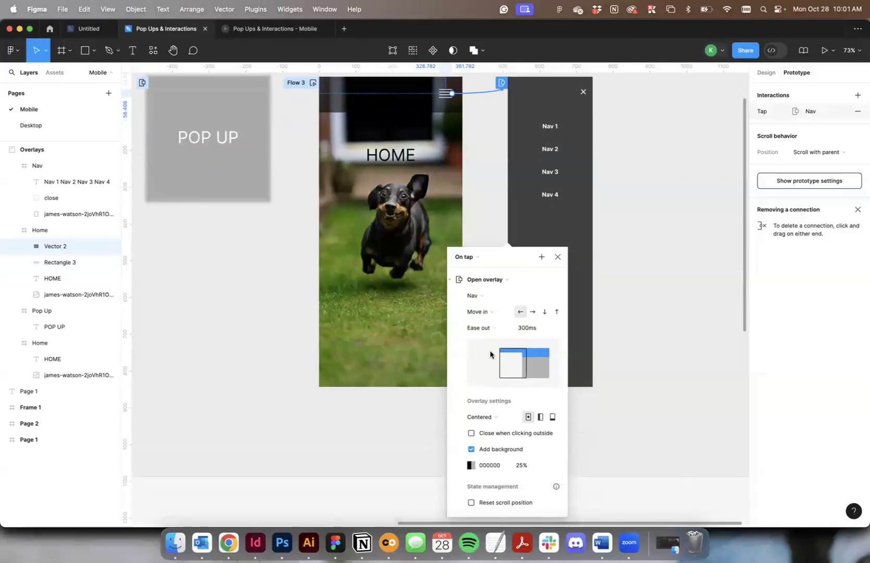
pyautogui.click(539, 418)
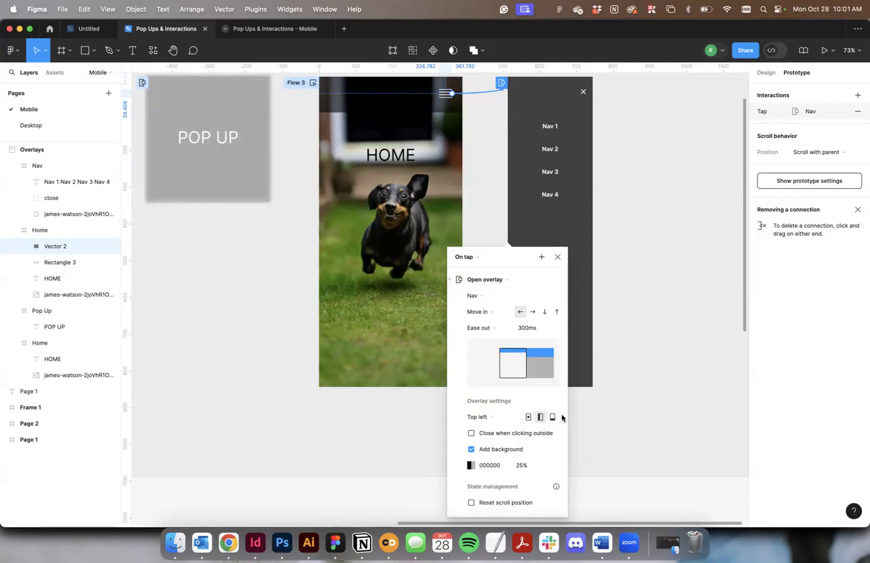
pyautogui.click(475, 418)
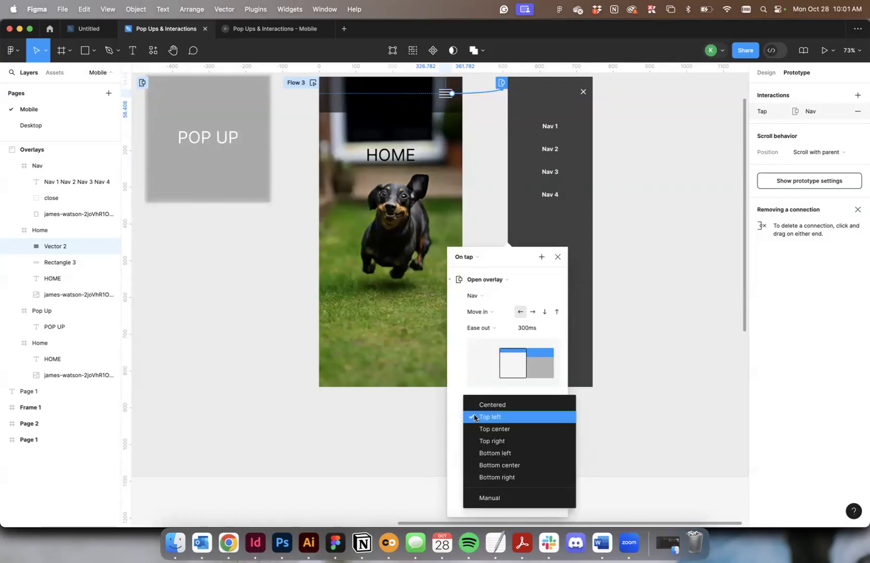
pyautogui.click(518, 442)
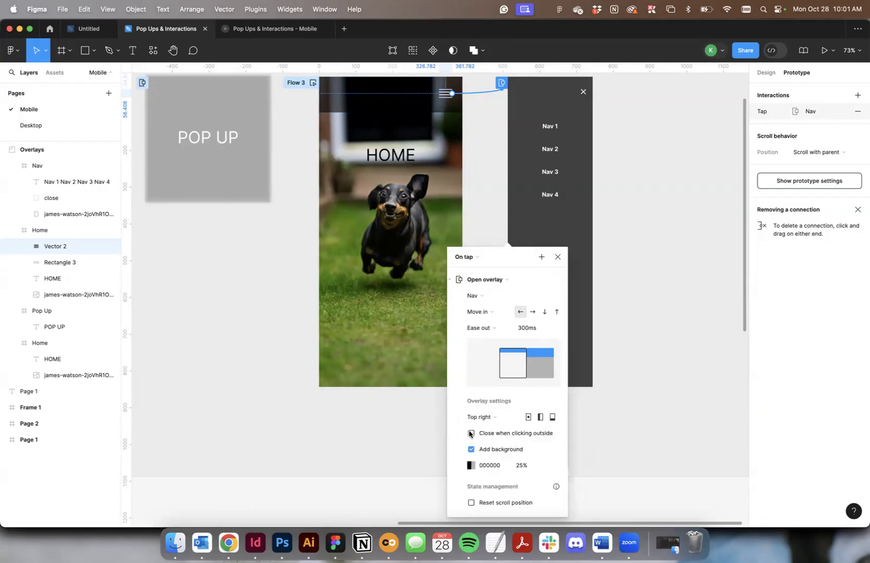
pyautogui.scroll(-2, 503, 449)
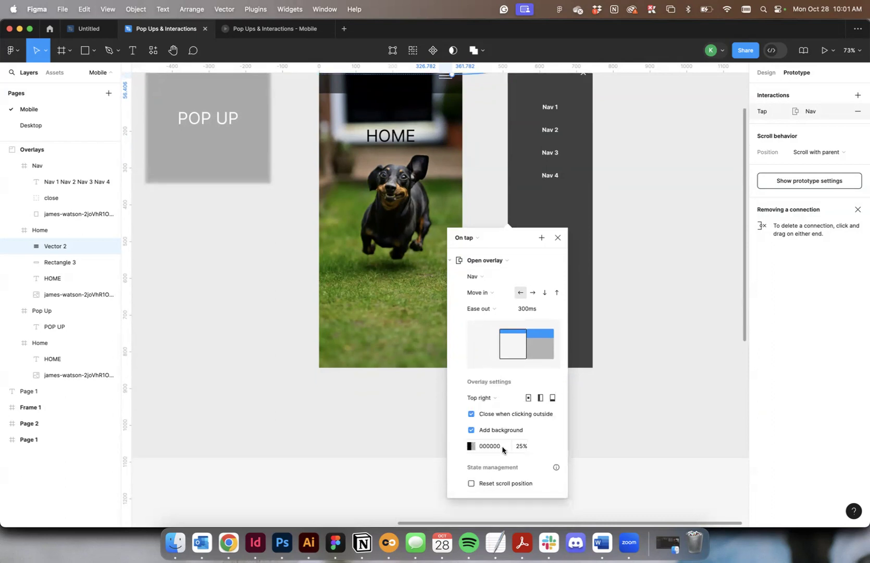
pyautogui.click(635, 317)
# Preview Flow 3 from the Home frame, testing the menu icon's Nav overlay and dismissing overlays by tapping outside them
pyautogui.scroll(10, 635, 316)
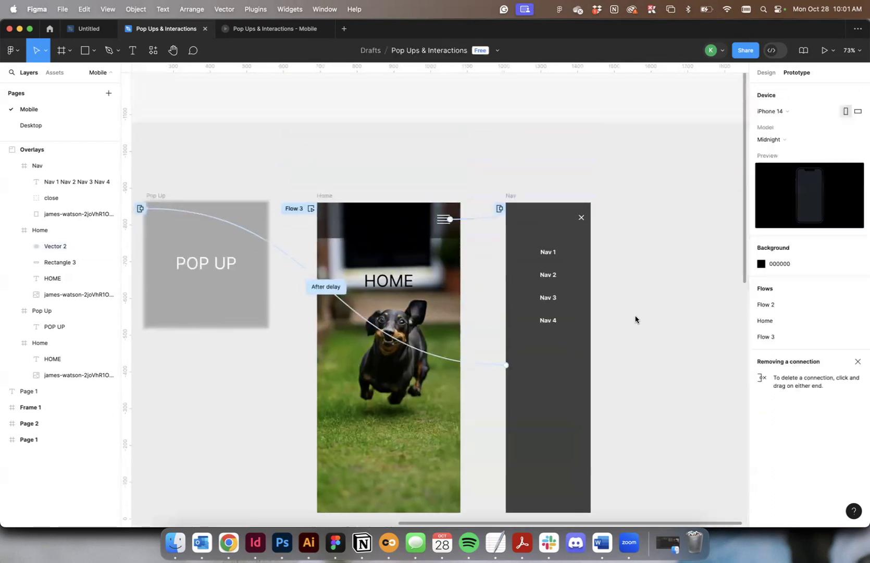
pyautogui.click(329, 197)
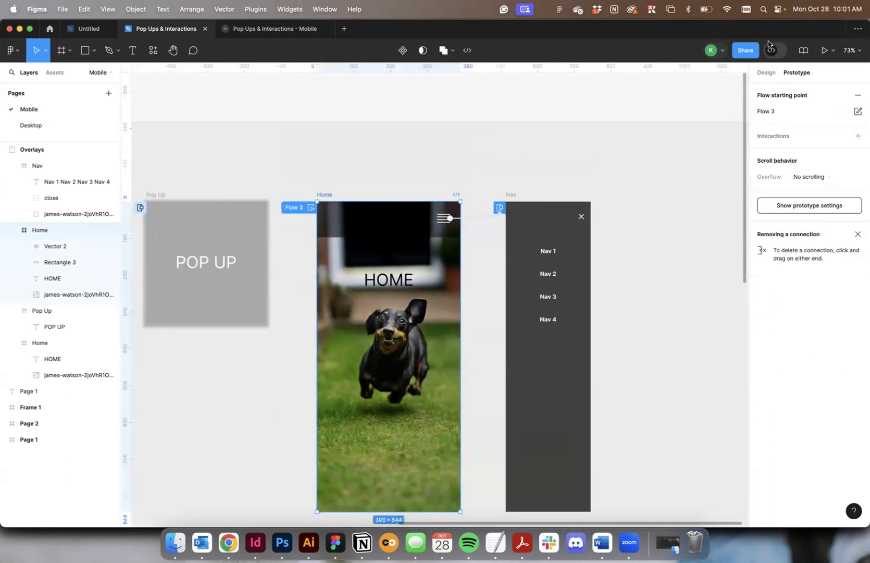
pyautogui.click(823, 50)
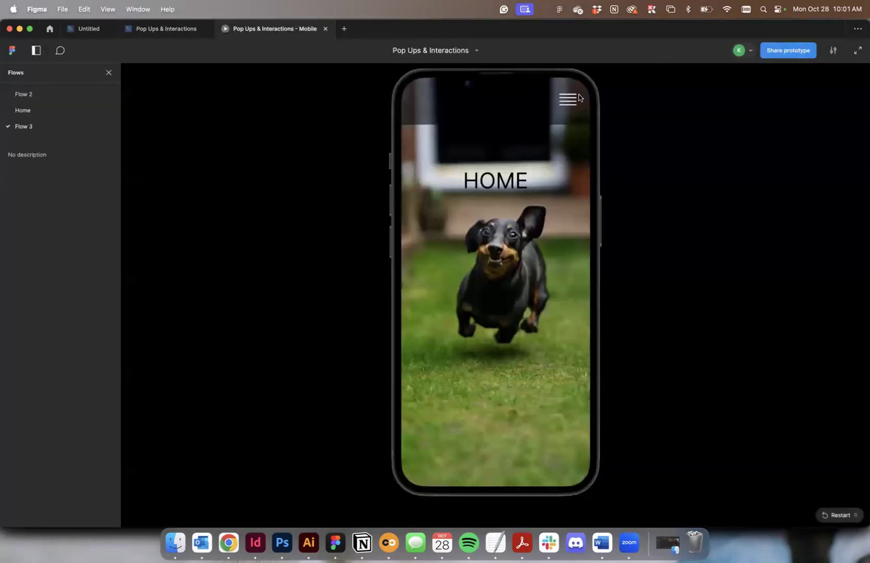
pyautogui.click(566, 101)
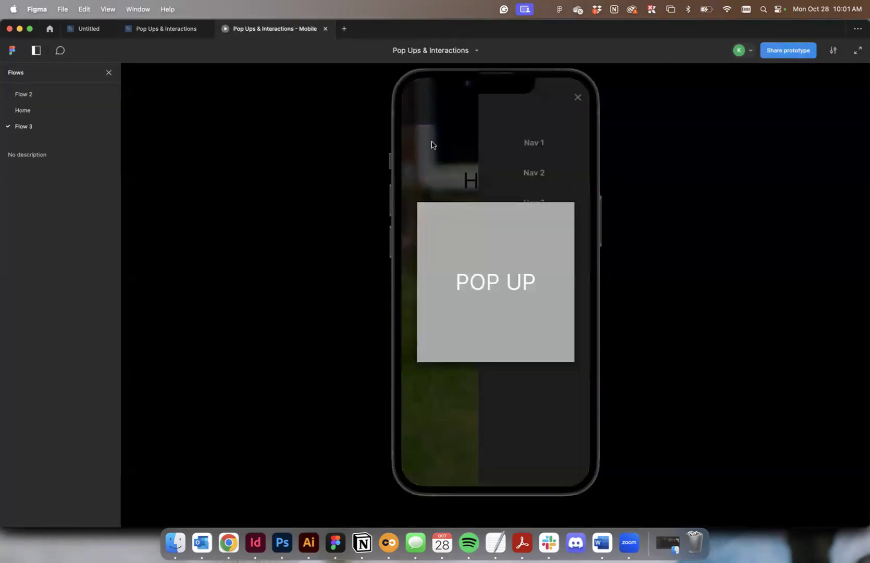
pyautogui.click(440, 178)
pyautogui.click(440, 177)
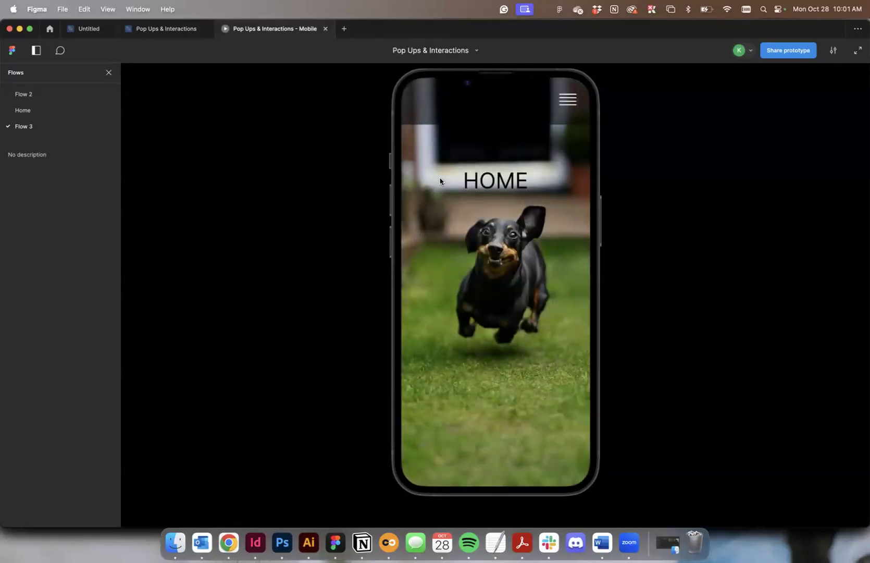
pyautogui.click(570, 99)
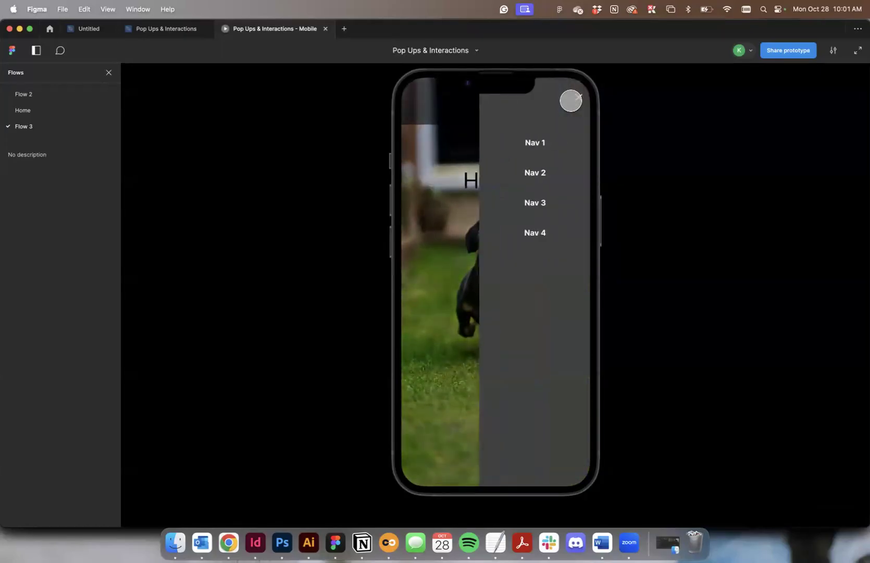
pyautogui.click(156, 26)
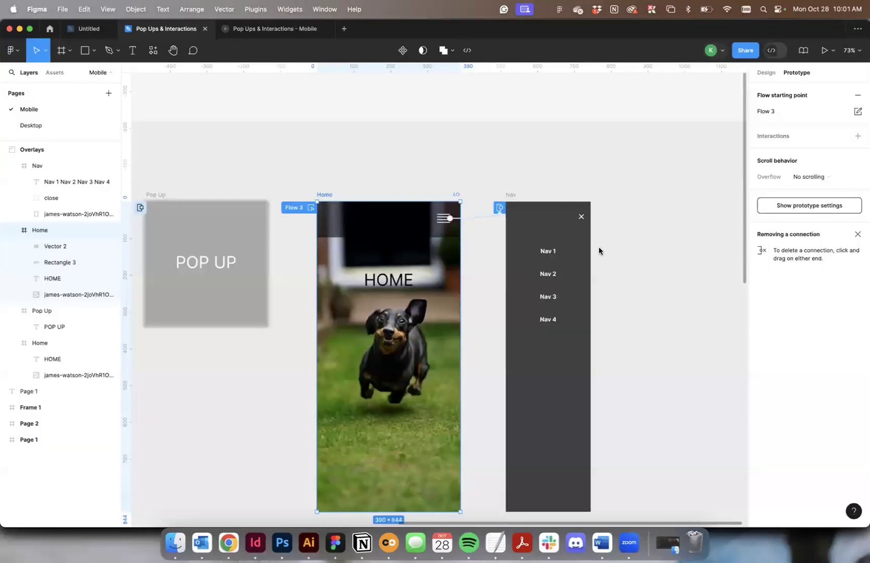
# Widen the Overlays section to make room for another frame beyond the Nav frame
pyautogui.click(618, 243)
pyautogui.click(764, 73)
pyautogui.hscroll(4, 573, 183)
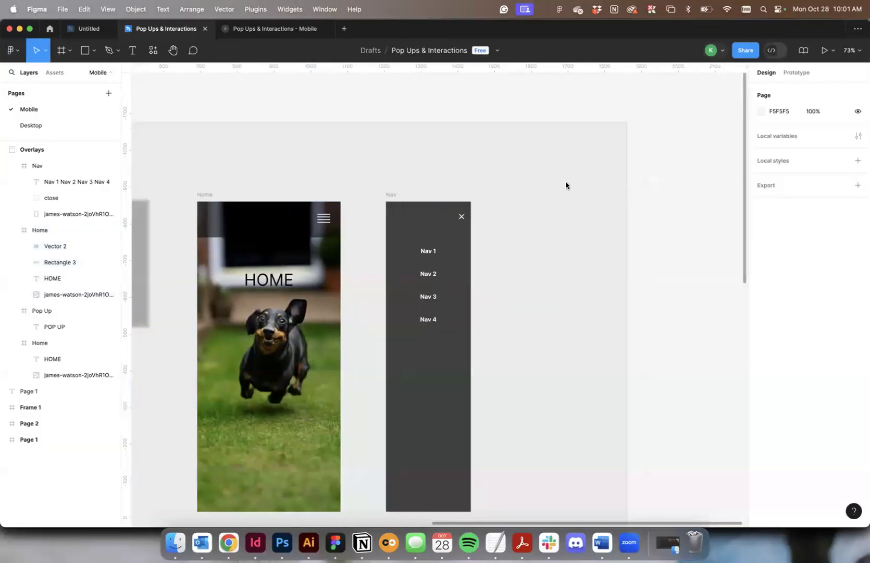
pyautogui.scroll(-3, 562, 127)
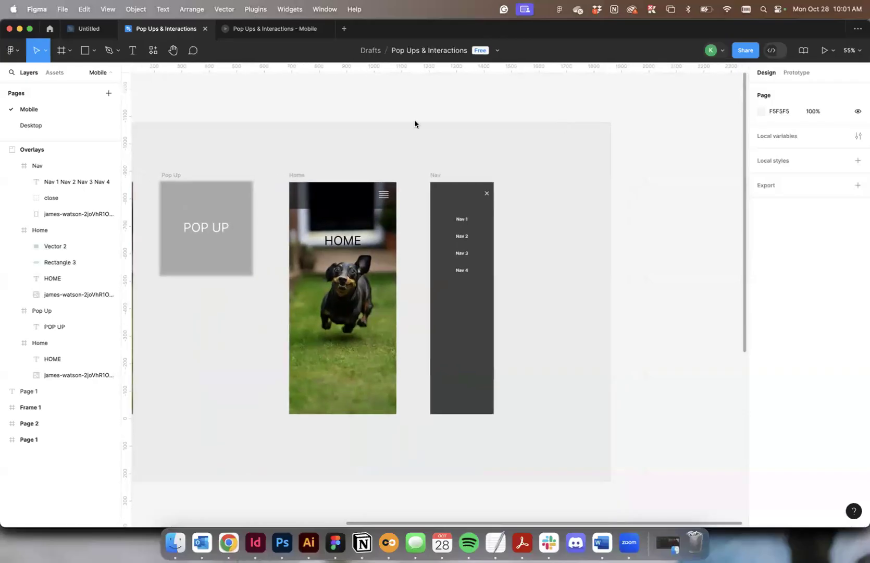
pyautogui.scroll(-1, 232, 117)
pyautogui.hscroll(-3, 191, 120)
pyautogui.scroll(-2, 177, 109)
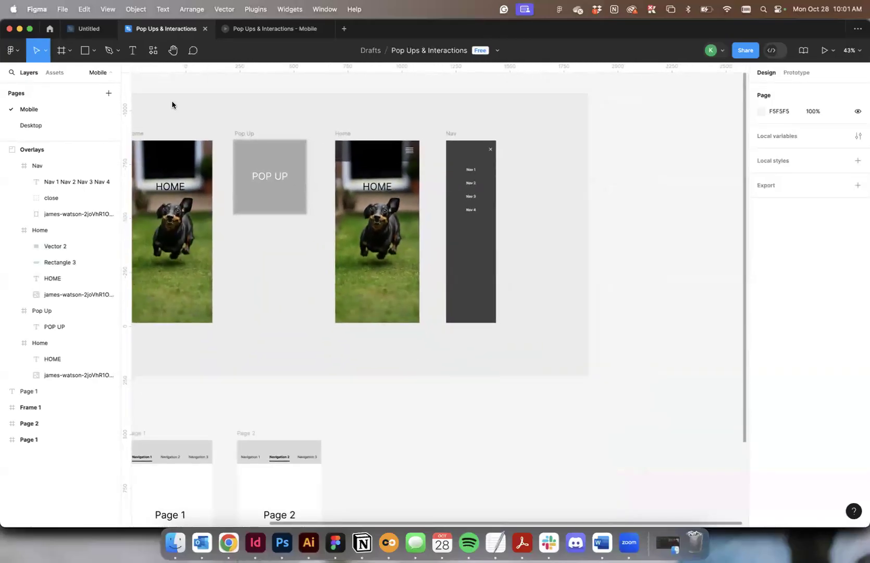
pyautogui.scroll(3, 151, 125)
pyautogui.click(147, 137)
pyautogui.moveTo(634, 264); pyautogui.dragTo(708, 260)
pyautogui.click(527, 116)
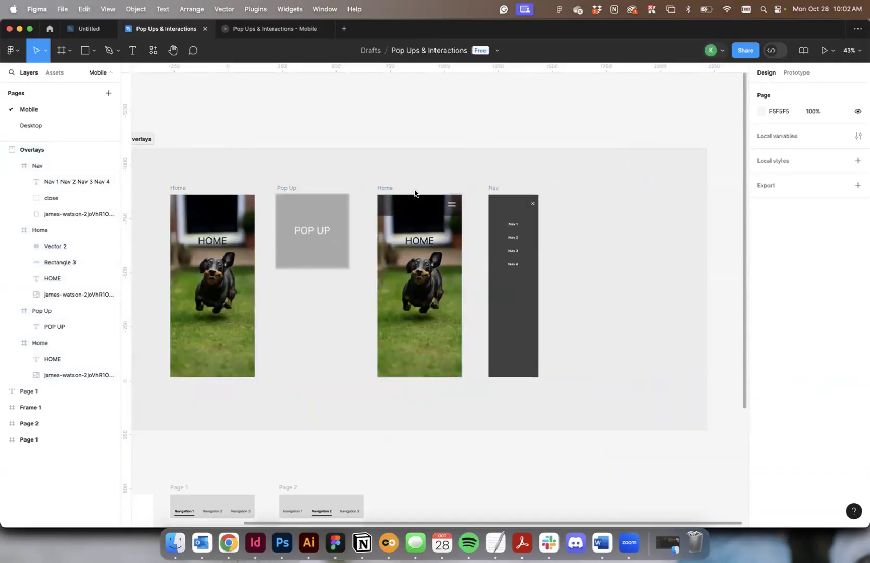
# Duplicate the Home frame with the menu icon to the right of the Nav frame and change the copy's heading to PAGE 2
pyautogui.moveTo(387, 202); pyautogui.dragTo(584, 204)
pyautogui.doubleClick(619, 243)
pyautogui.doubleClick(620, 245)
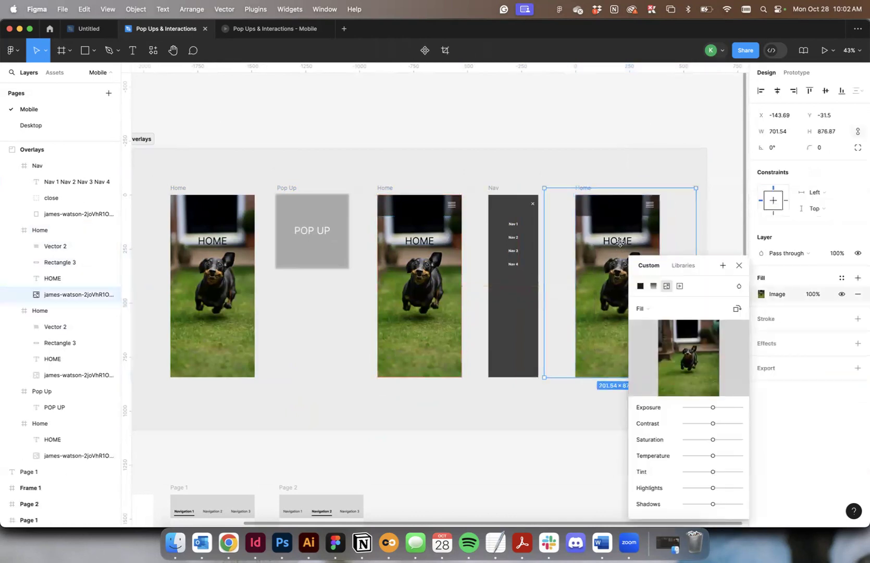
pyautogui.click(605, 243)
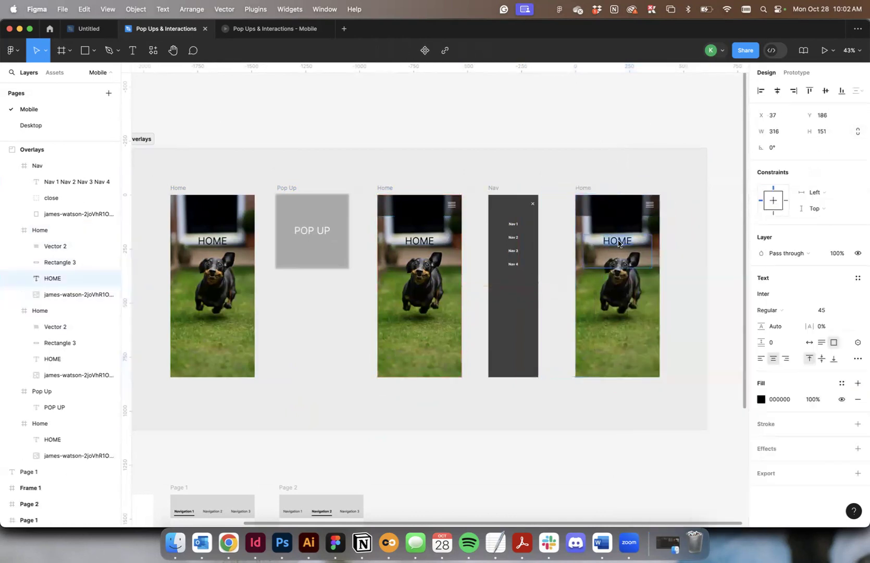
pyautogui.doubleClick(618, 243)
pyautogui.write('PAGE 2')
pyautogui.press('Escape')
pyautogui.press('Escape')
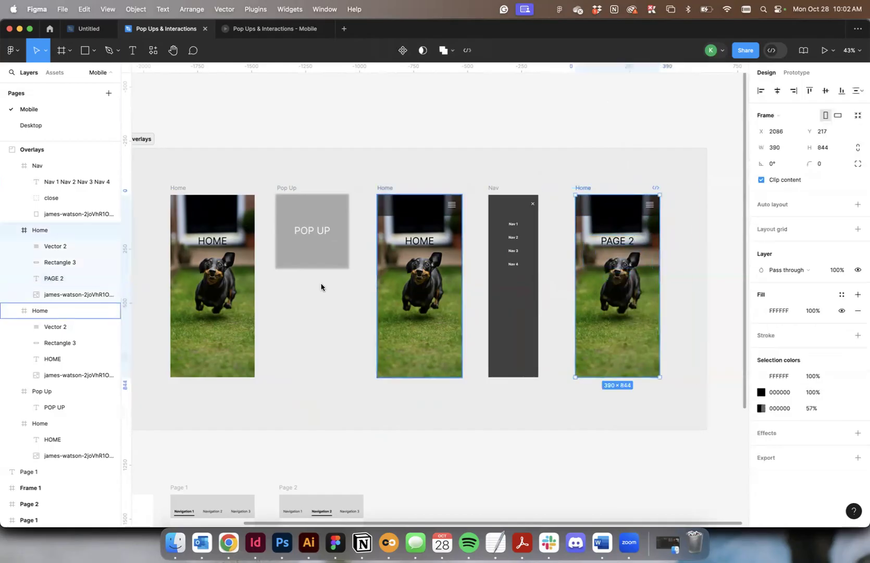
# Delete the dog background image from the PAGE 2 frame
pyautogui.click(56, 295)
pyautogui.press('Delete')
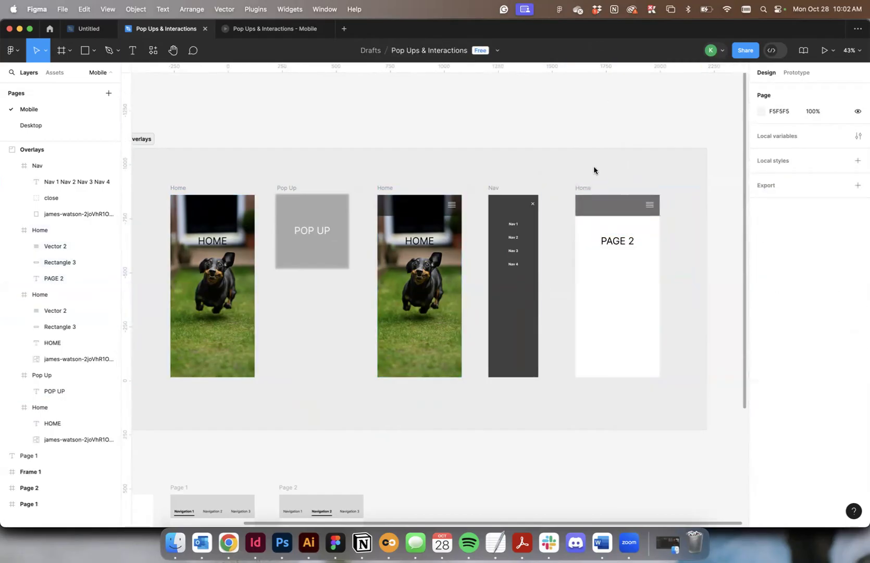
# Delete the Nav 2, Nav 3 and Nav 4 lines from the Nav frame's text, keeping only Nav 1
pyautogui.hscroll(5, 594, 170)
pyautogui.scroll(5, 472, 221)
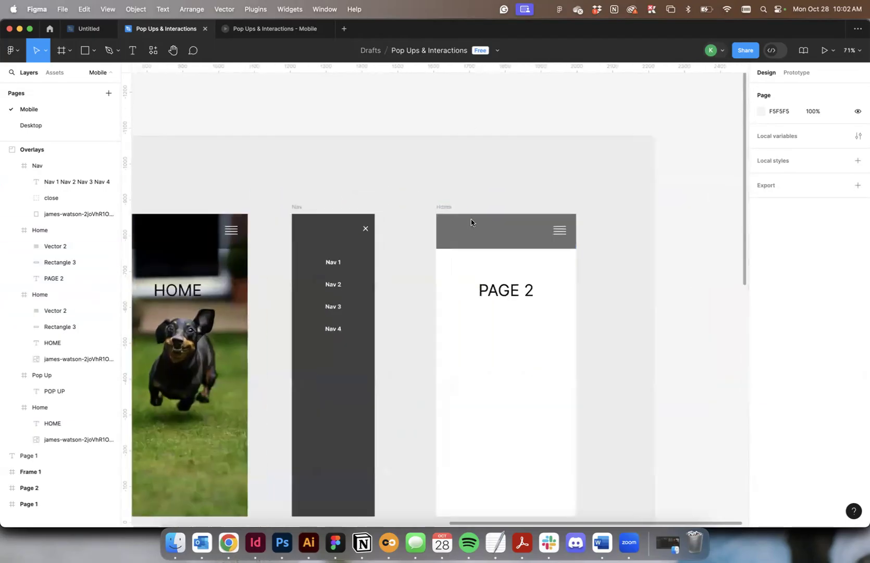
pyautogui.click(339, 265)
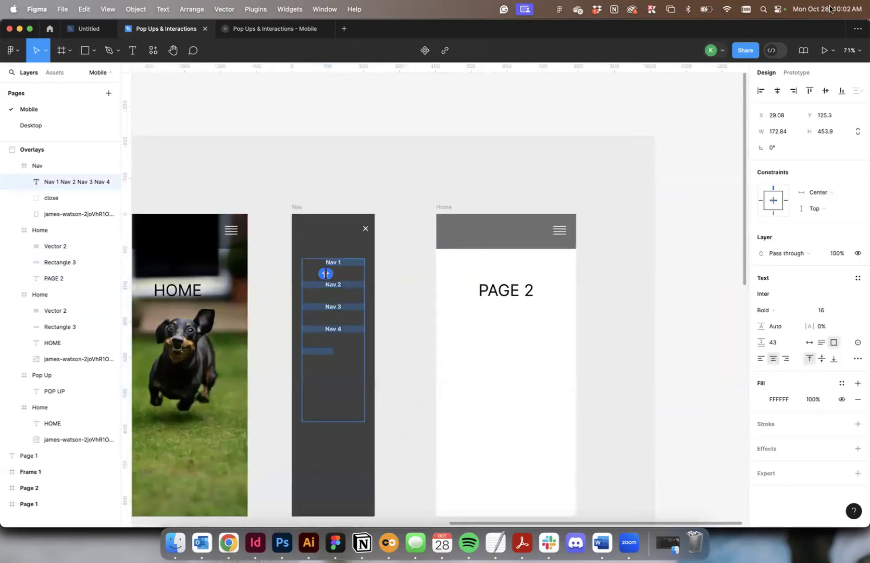
pyautogui.click(799, 74)
pyautogui.press('Escape')
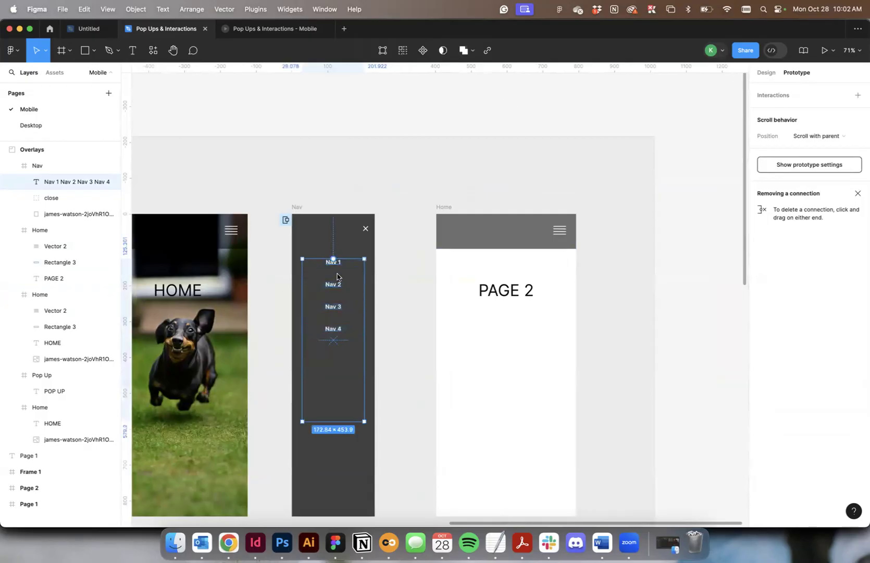
pyautogui.scroll(5, 339, 267)
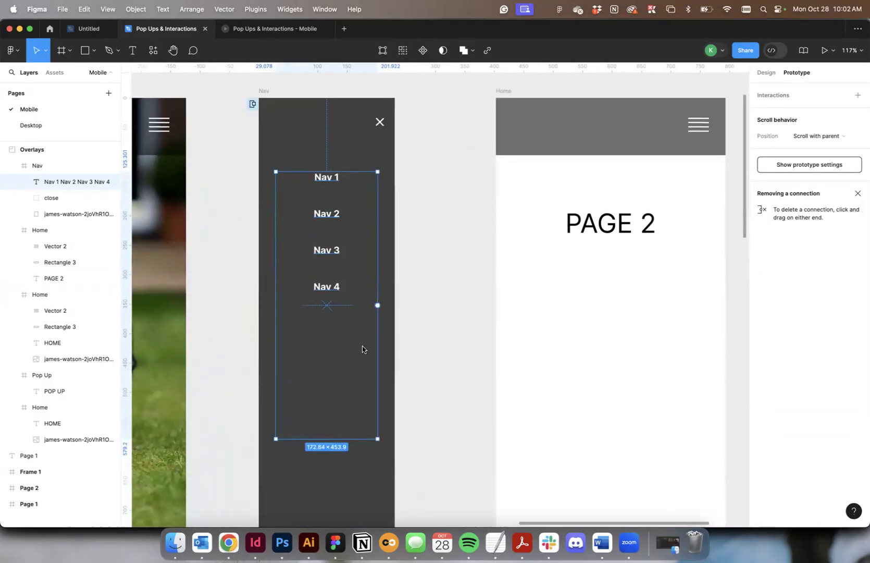
pyautogui.doubleClick(334, 175)
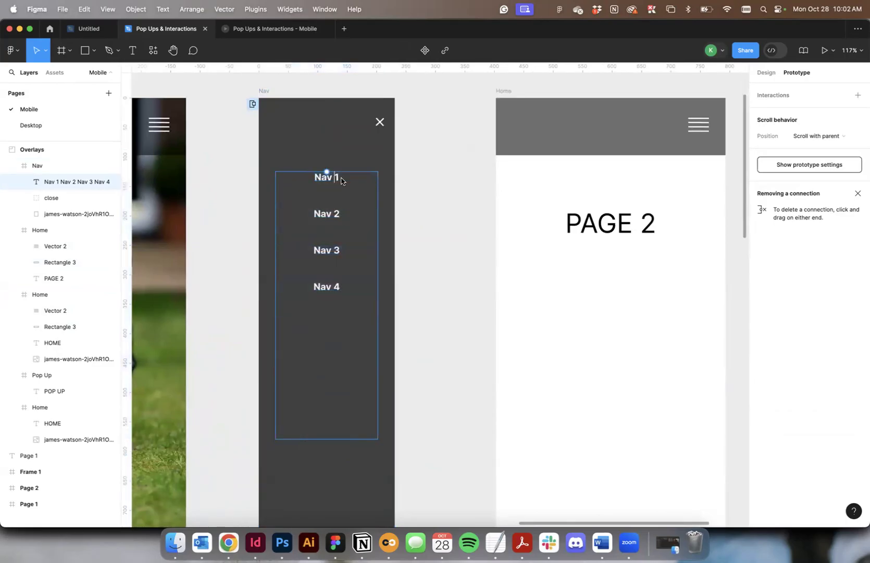
pyautogui.press('BackSpace')
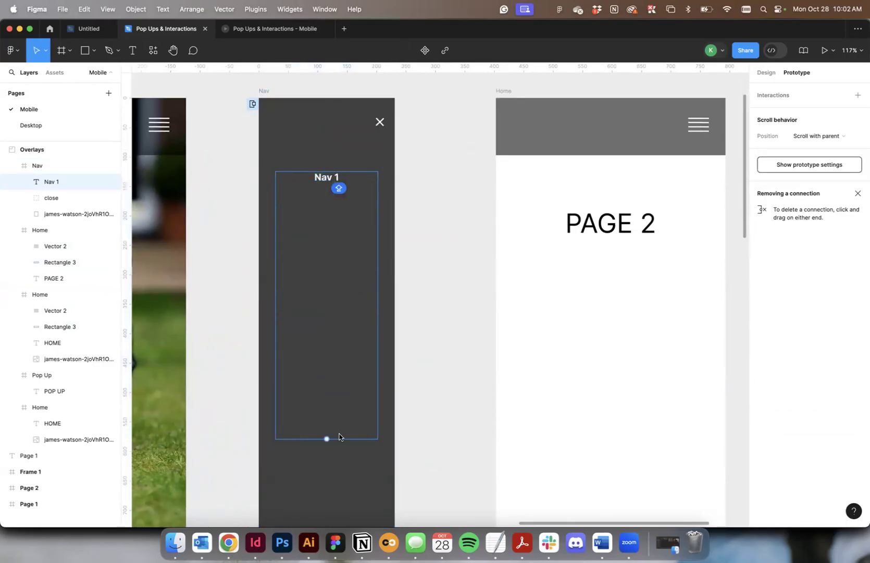
pyautogui.click(762, 73)
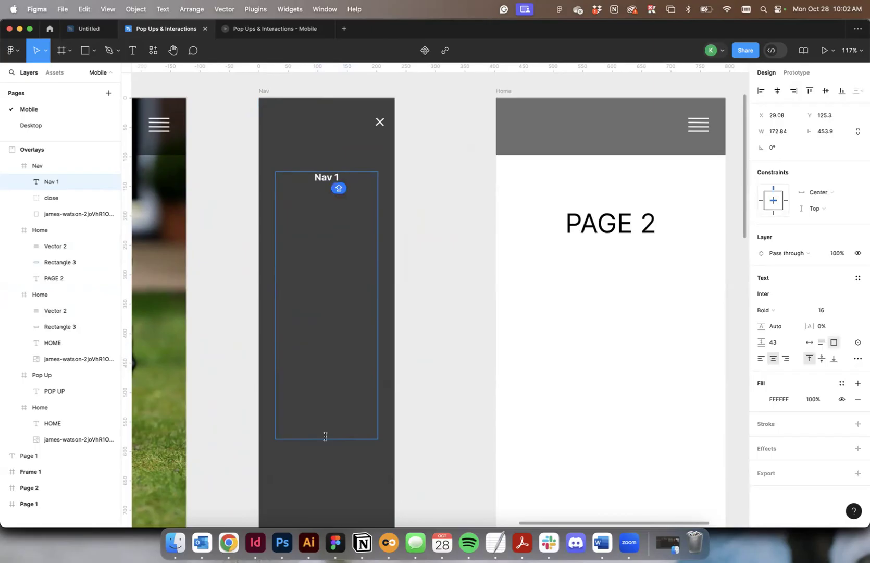
# Shrink the Nav 1 text box to about 32 high and duplicate it just below with the text Nav 2
pyautogui.press('Escape')
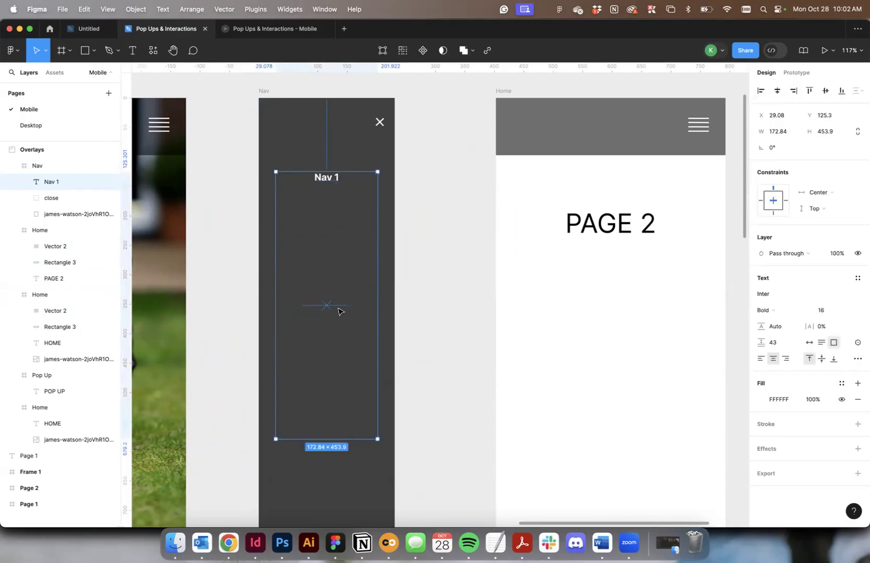
pyautogui.moveTo(345, 381); pyautogui.dragTo(342, 212)
pyautogui.doubleClick(328, 210)
pyautogui.press('Right')
pyautogui.press('BackSpace')
pyautogui.write('2')
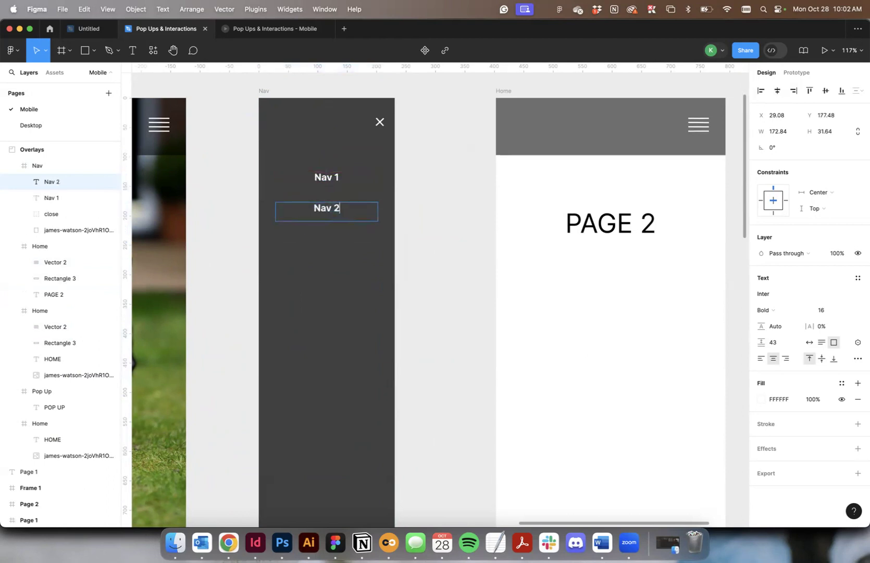
# Duplicate the Nav 2 text below itself in the Nav frame and change the copy to Nav 3
pyautogui.press('Escape')
pyautogui.moveTo(348, 218); pyautogui.dragTo(342, 255)
pyautogui.doubleClick(342, 248)
pyautogui.press('BackSpace')
pyautogui.write('3')
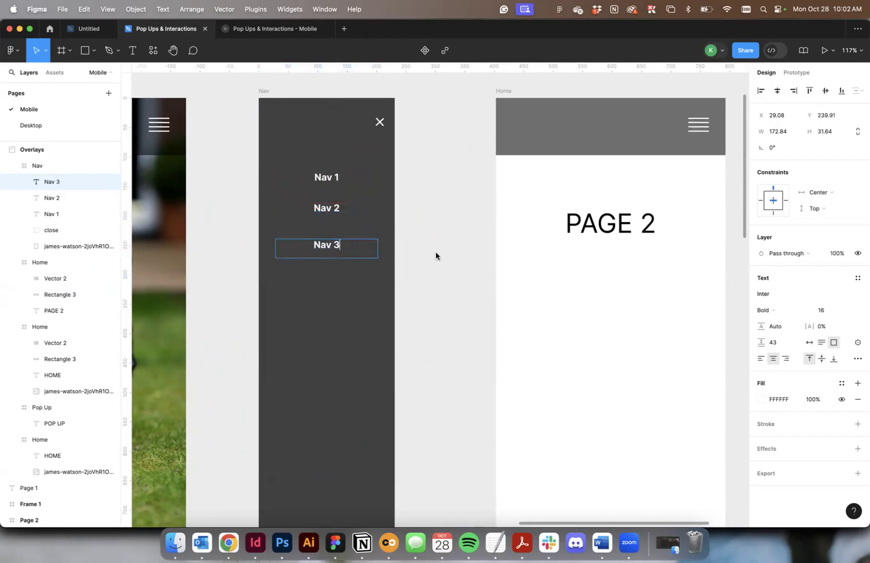
# Move Nav 3 slightly lower and distribute the vertical spacing of Nav 1, Nav 2 and Nav 3 evenly
pyautogui.press('Escape')
pyautogui.moveTo(342, 253); pyautogui.dragTo(342, 268)
pyautogui.keyDown('shift'); pyautogui.click(329, 209); pyautogui.keyUp('shift')
pyautogui.keyDown('shift'); pyautogui.click(337, 180); pyautogui.keyUp('shift')
pyautogui.click(855, 92)
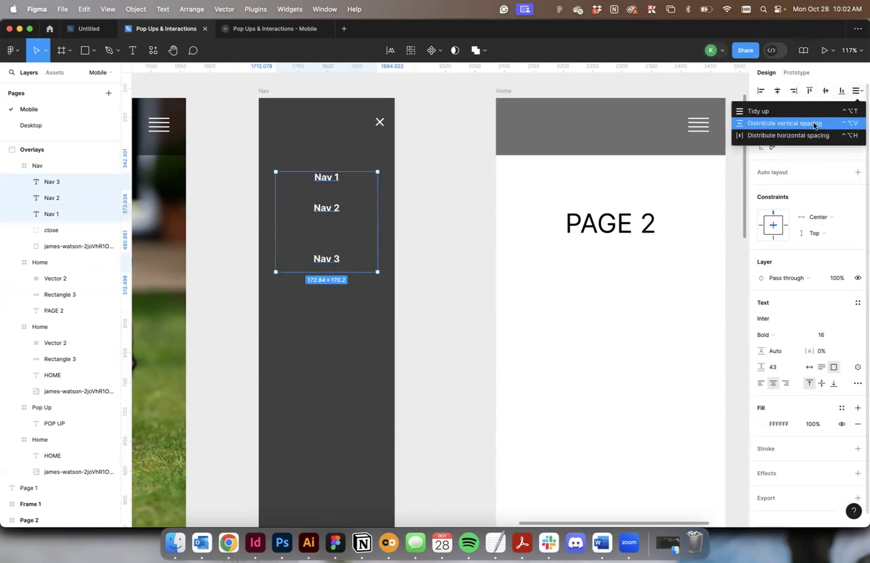
pyautogui.click(813, 122)
pyautogui.click(430, 177)
# Connect the Nav 1 text to the PAGE 2 frame with an on-tap Navigate to interaction using the Instant animation
pyautogui.click(797, 72)
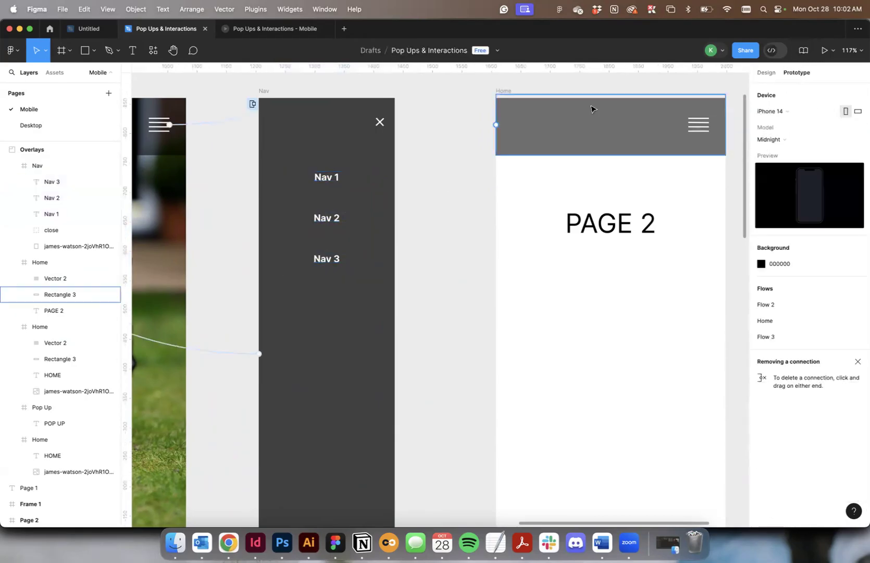
pyautogui.click(326, 177)
pyautogui.moveTo(328, 176); pyautogui.dragTo(574, 254)
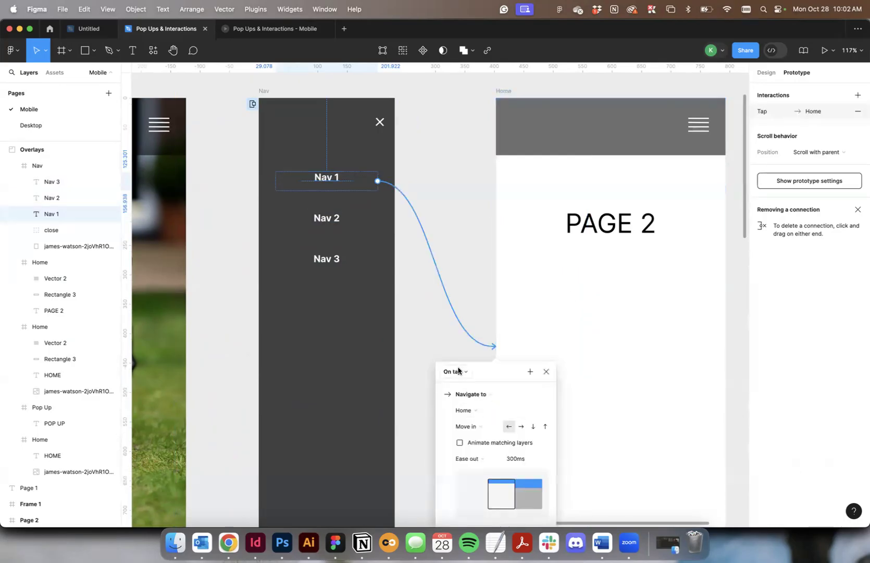
pyautogui.scroll(-3, 458, 371)
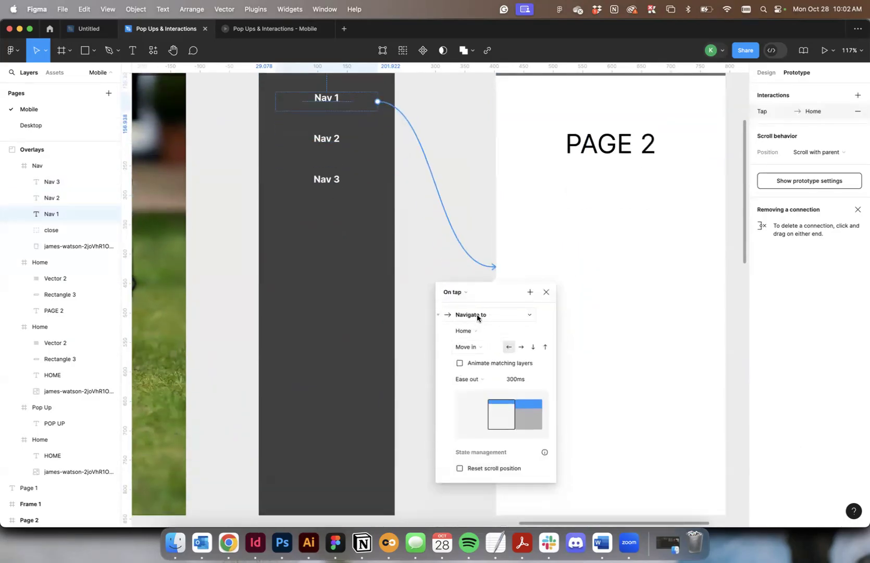
pyautogui.click(468, 354)
pyautogui.click(515, 306)
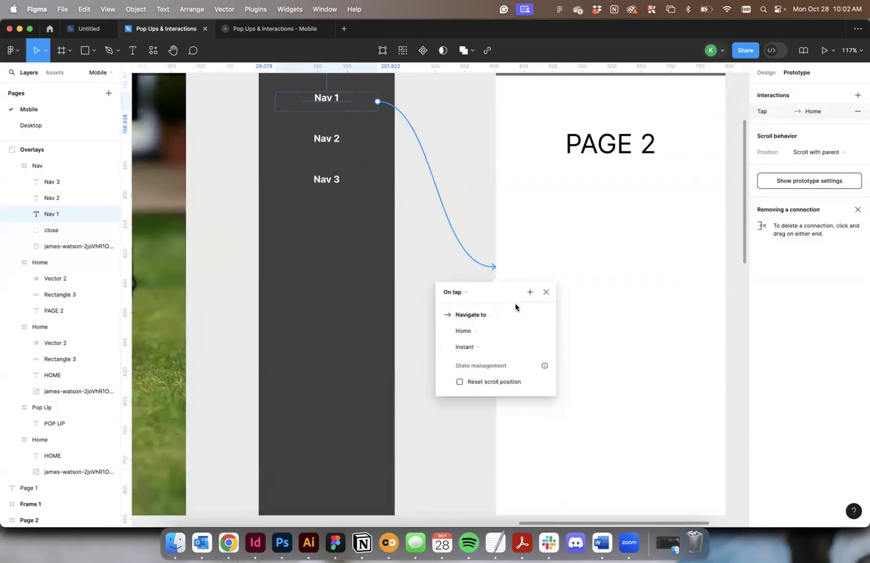
pyautogui.click(465, 118)
pyautogui.hotkey('shift', '1')
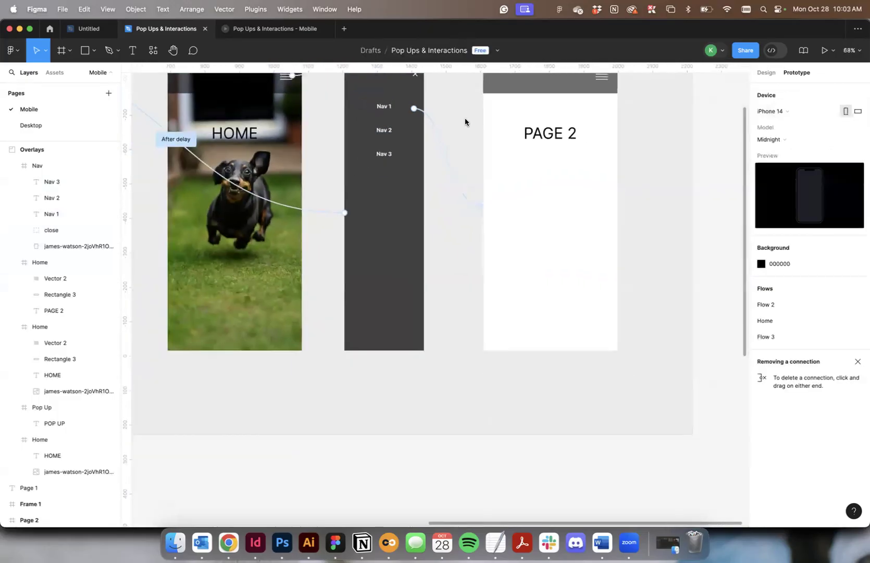
# Delete the After delay connection running from the Nav frame to the Pop Up frame
pyautogui.click(285, 31)
pyautogui.click(201, 29)
pyautogui.hscroll(-5, 375, 187)
pyautogui.hscroll(-6, 376, 186)
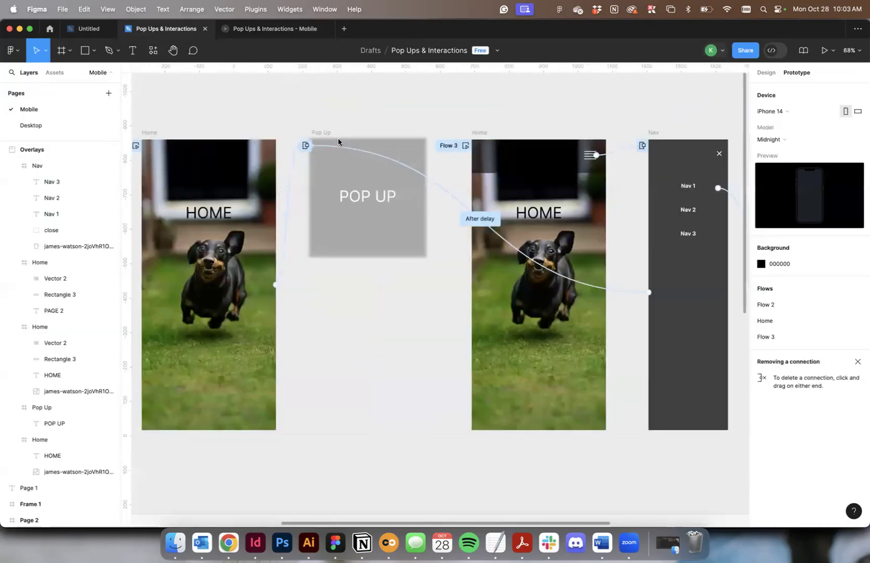
pyautogui.hscroll(5, 459, 254)
pyautogui.click(554, 278)
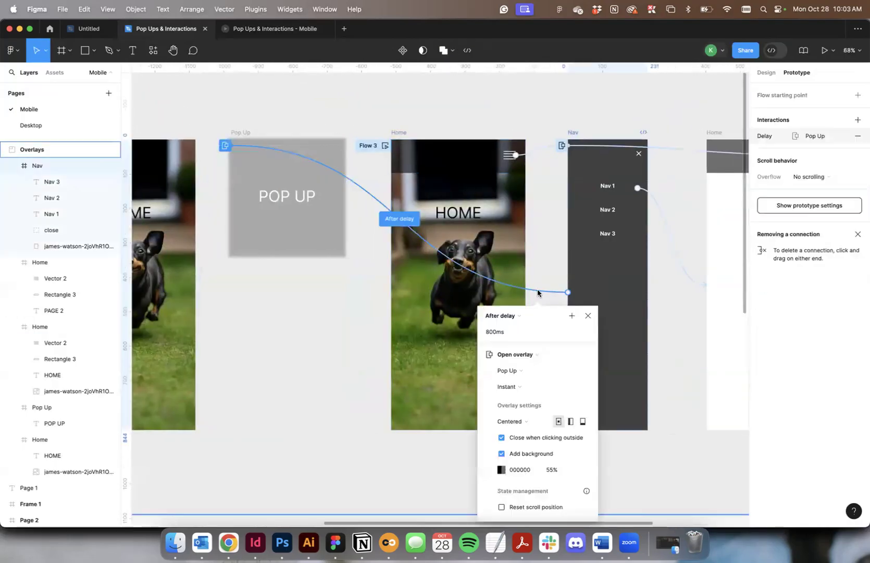
pyautogui.press('Delete')
# Preview Flow 3 from the start, opening the nav overlay from the menu icon and following Nav 1
pyautogui.click(497, 183)
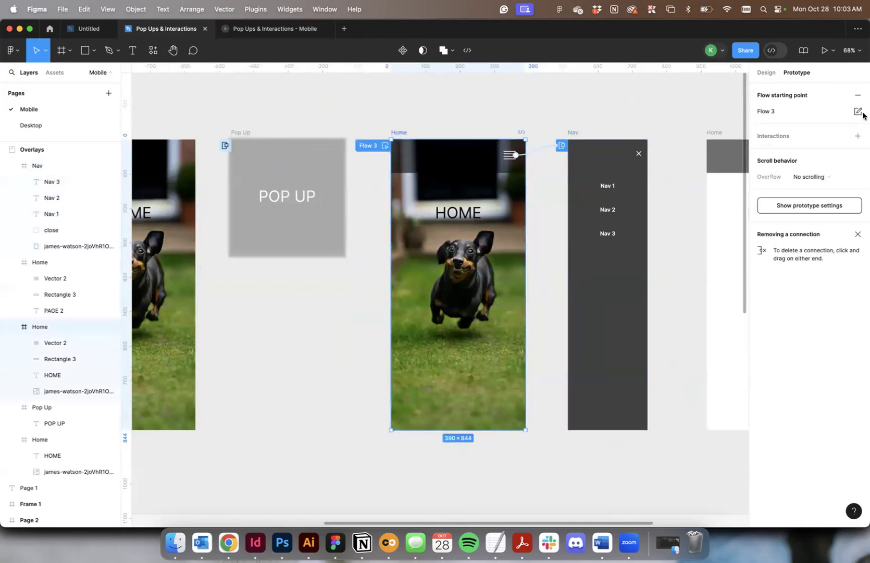
pyautogui.click(822, 49)
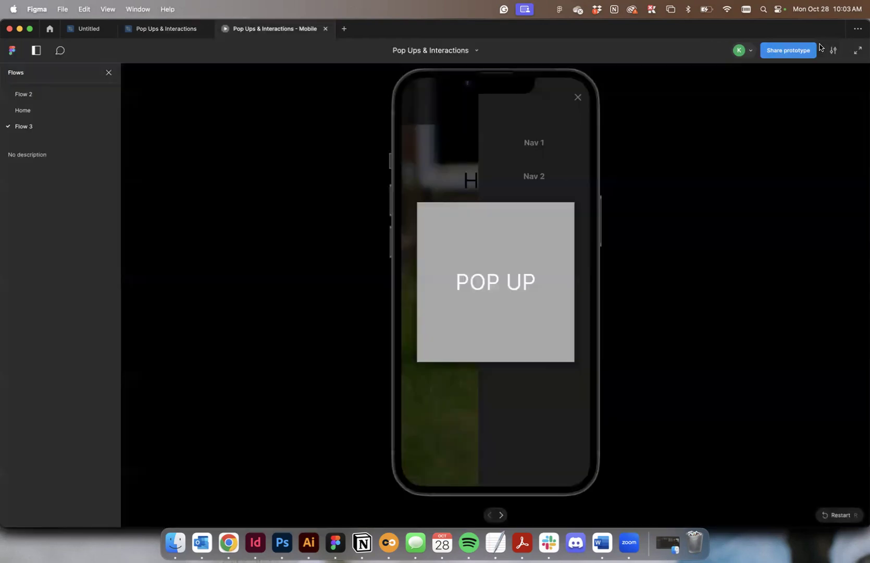
pyautogui.click(840, 513)
pyautogui.click(567, 93)
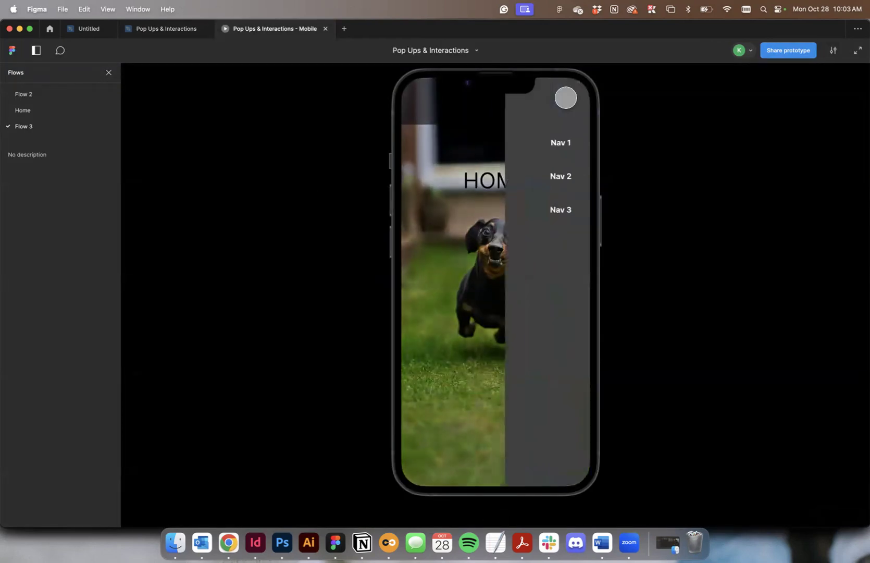
pyautogui.click(532, 145)
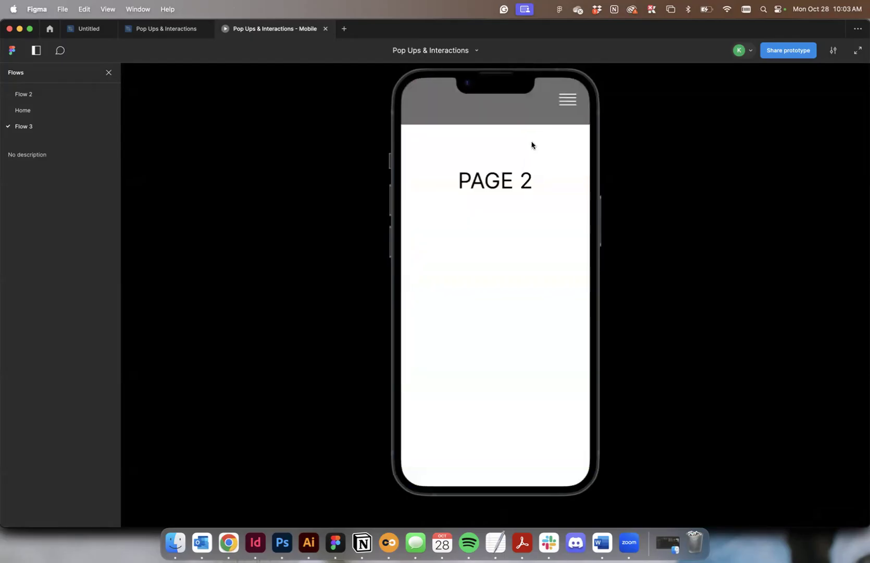
# Return to the design file and change the Nav 1 to PAGE 2 interaction's animation to Slide in
pyautogui.click(169, 29)
pyautogui.hscroll(6, 539, 151)
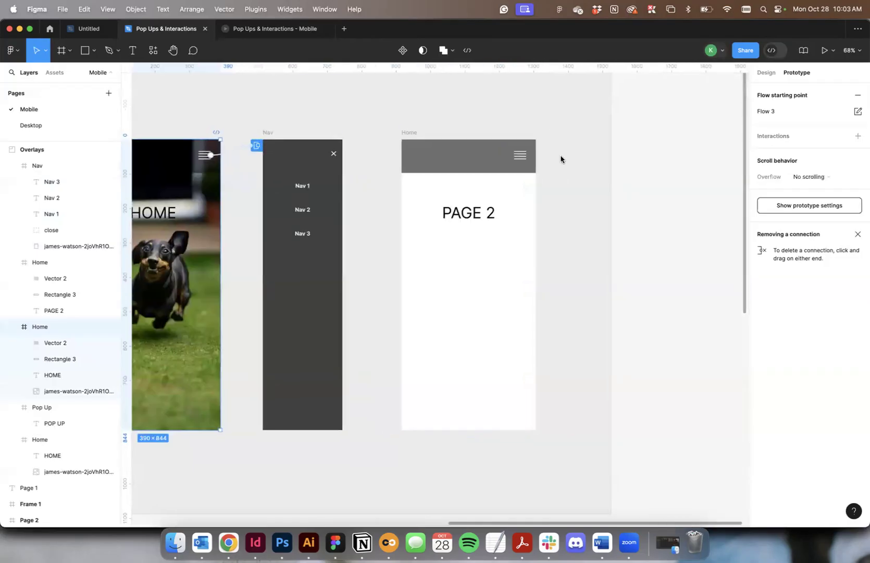
pyautogui.click(303, 189)
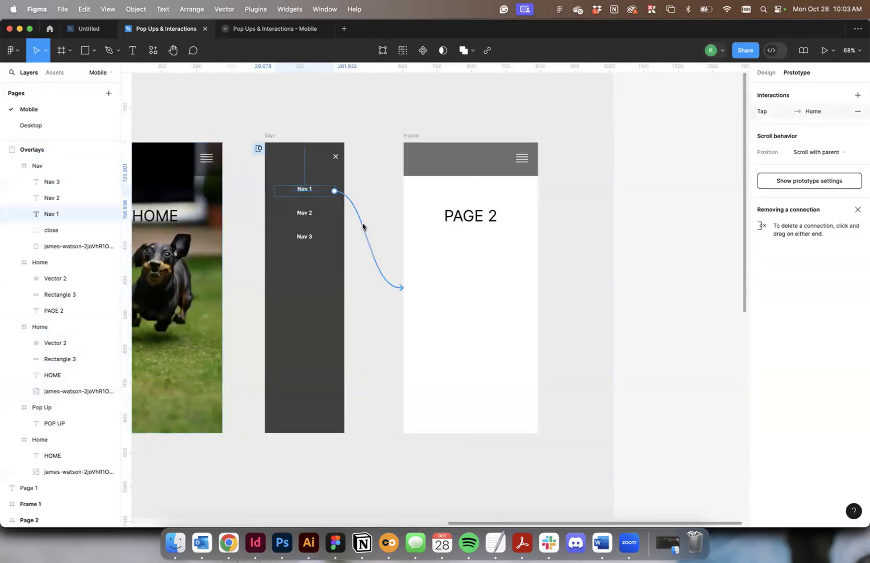
pyautogui.click(359, 226)
pyautogui.click(334, 304)
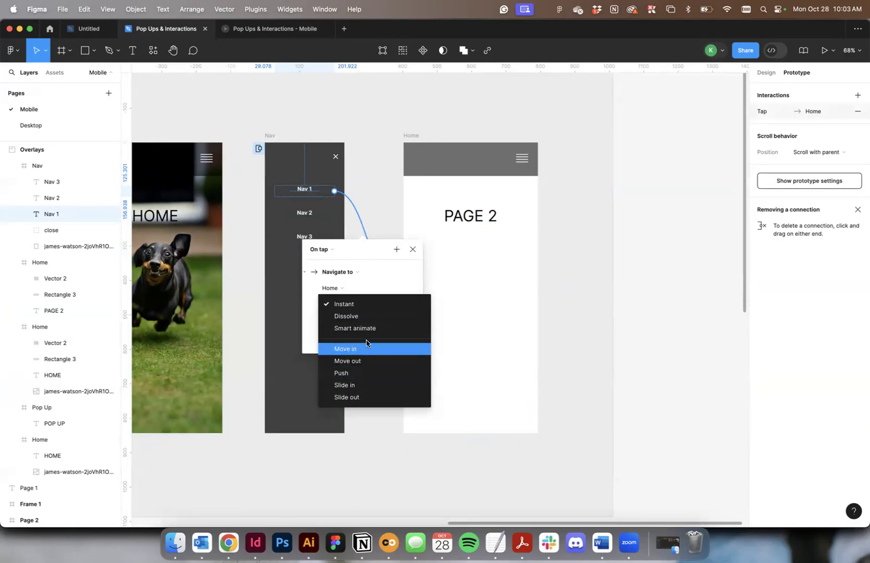
pyautogui.click(383, 385)
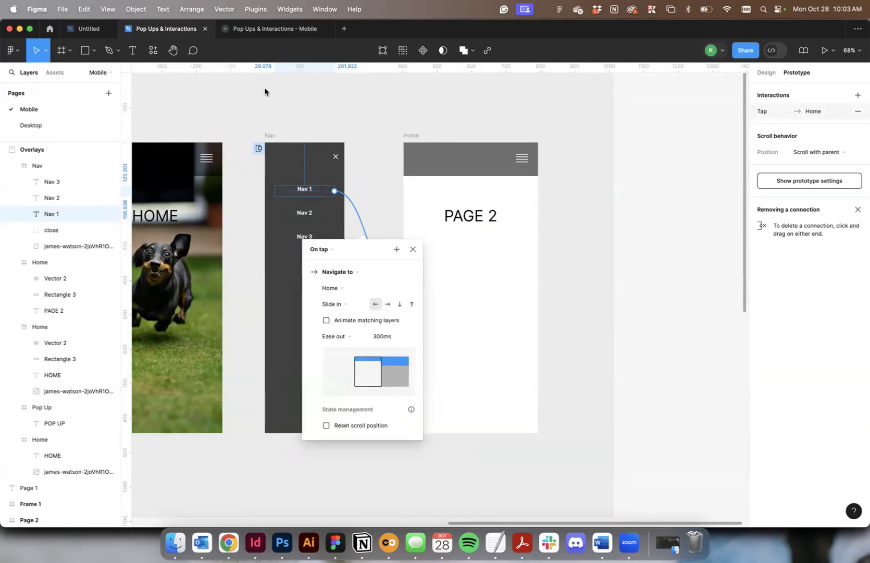
# Restart the Flow 3 prototype and test the Slide in transition by opening the menu and choosing Nav 1
pyautogui.click(278, 31)
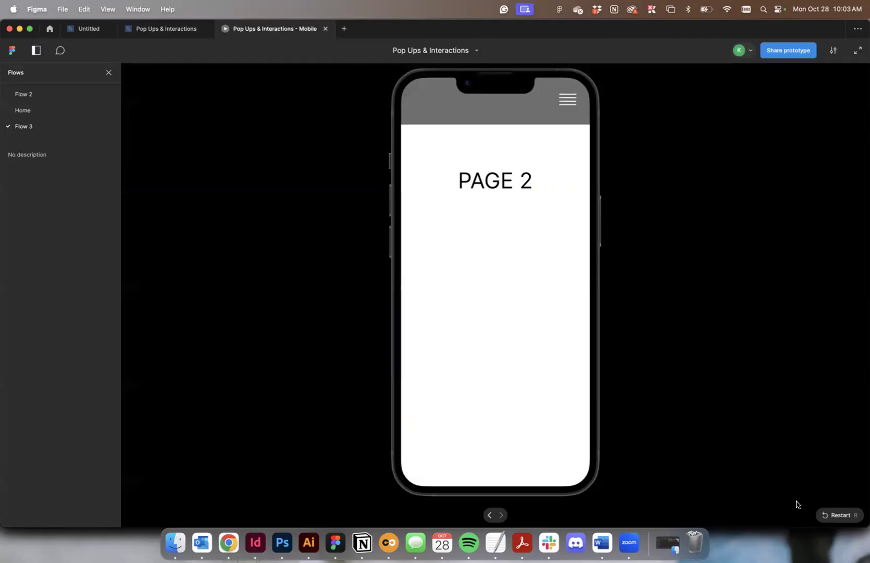
pyautogui.click(828, 513)
pyautogui.click(569, 101)
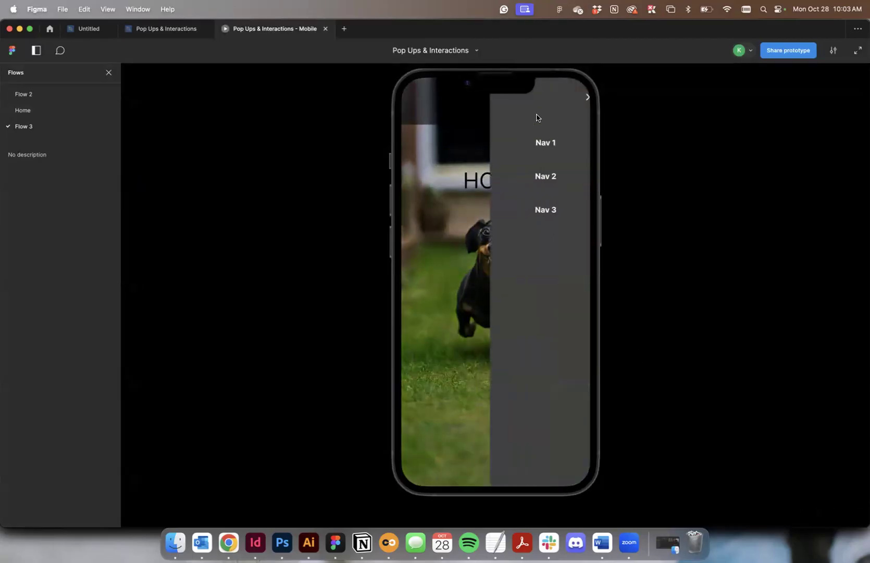
pyautogui.click(529, 142)
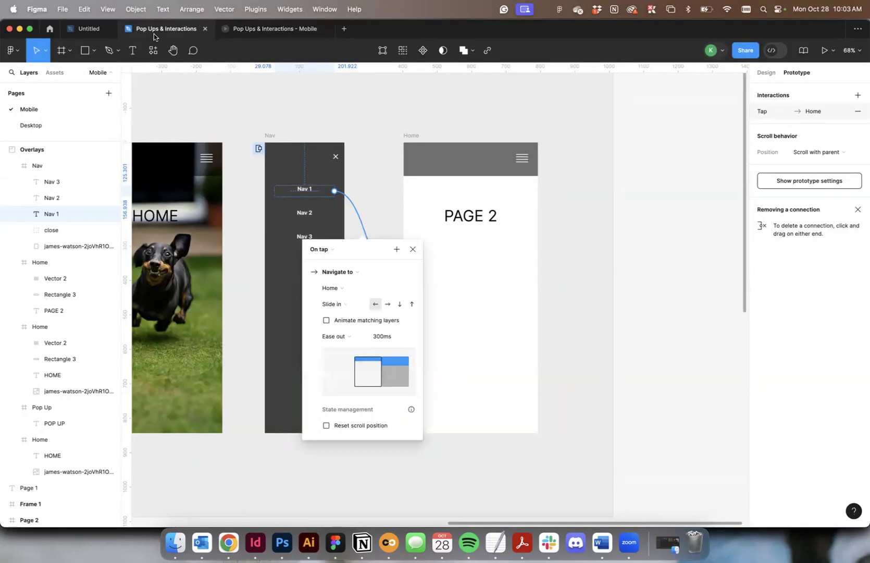
# Go back to the design file and review the whole Overlays section with its frames and connections
pyautogui.click(153, 32)
pyautogui.click(583, 219)
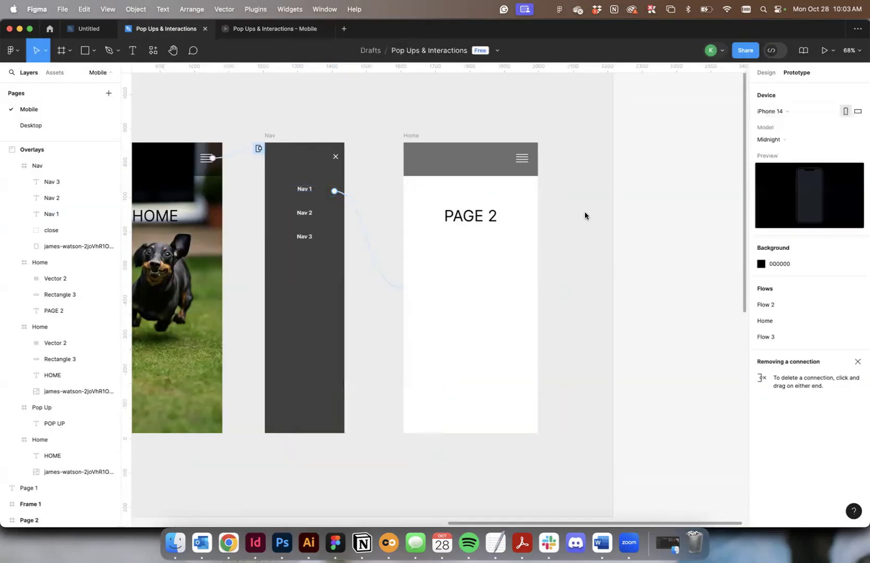
pyautogui.scroll(-5, 580, 210)
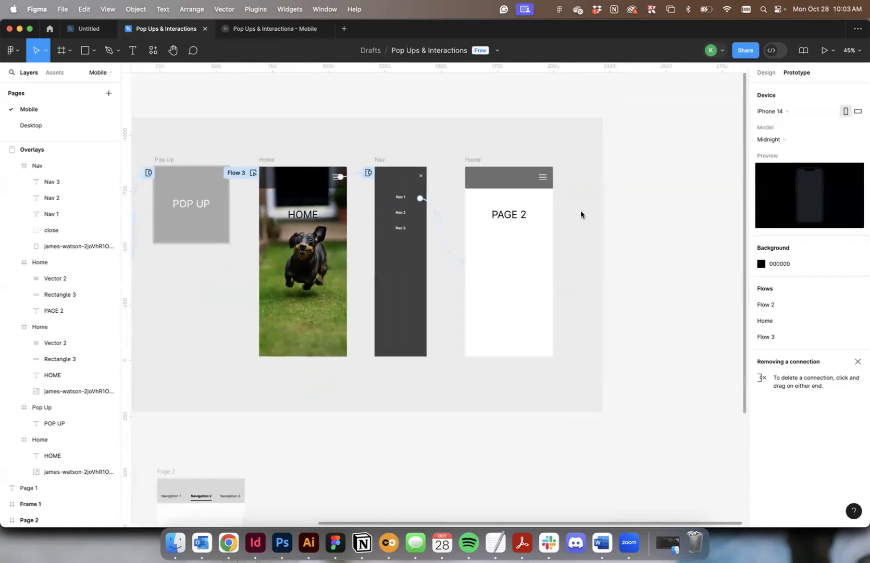
pyautogui.scroll(-2, 582, 216)
pyautogui.hscroll(-5, 582, 215)
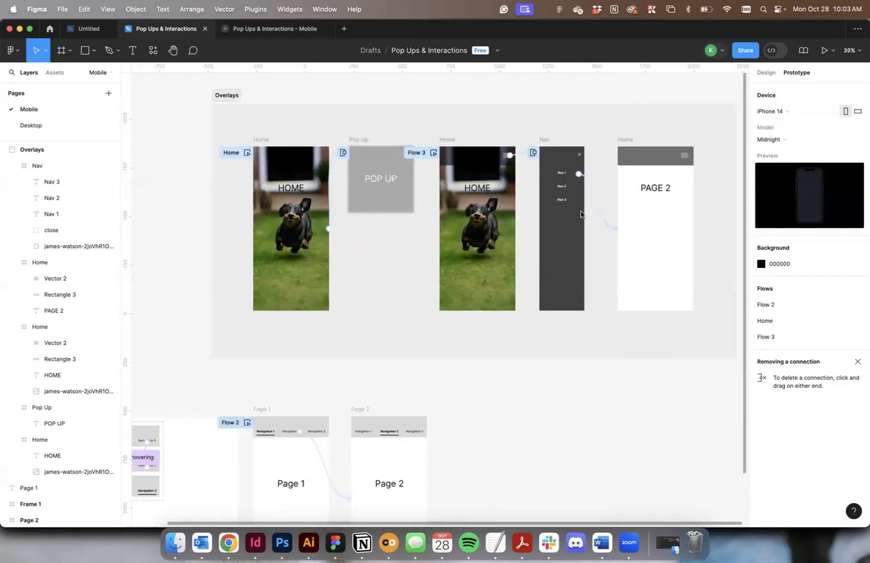